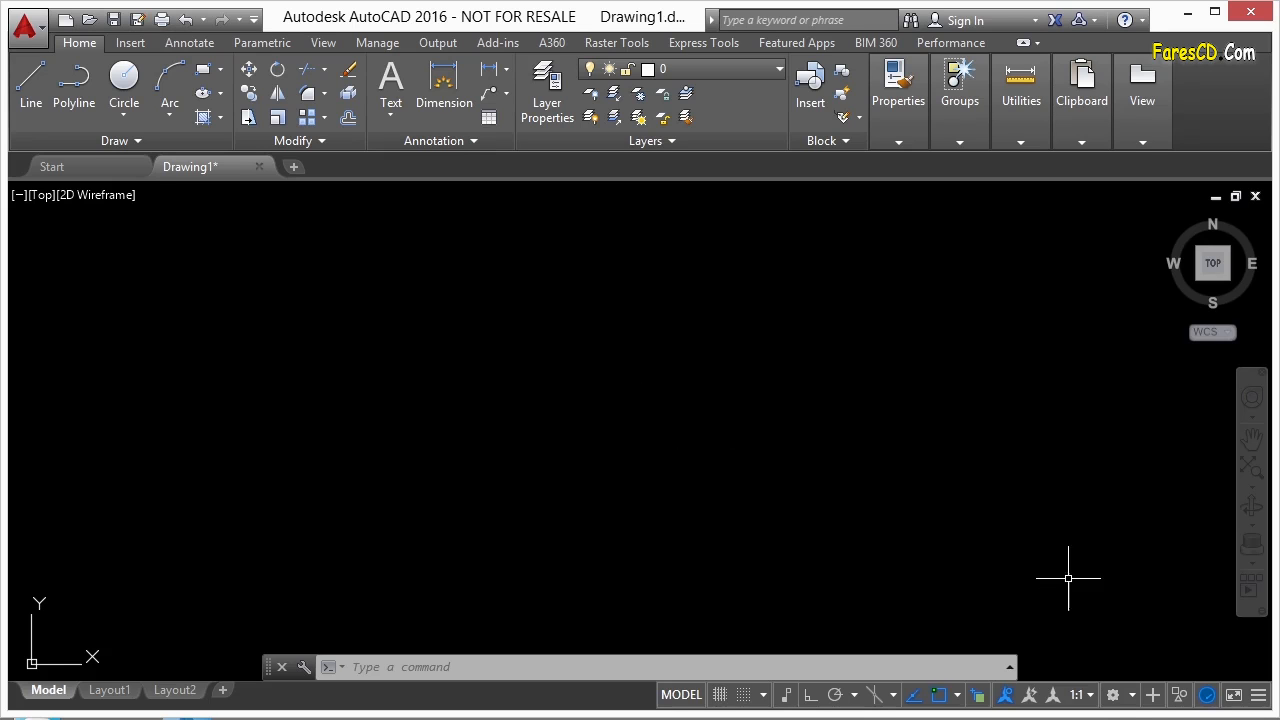
- Switch to the 3D Modeling workspace and return to the custom user workspace
{"action": "left_click", "coordinate": [1131, 695]}
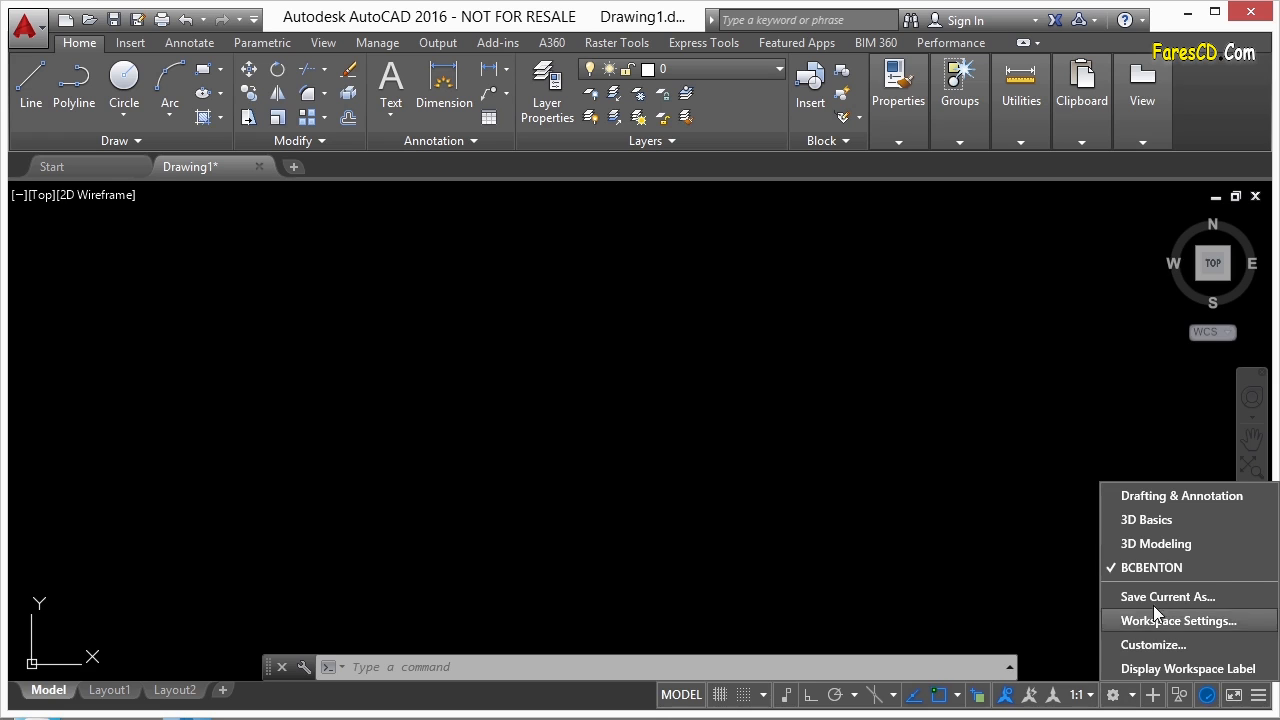
{"action": "left_click", "coordinate": [1156, 544]}
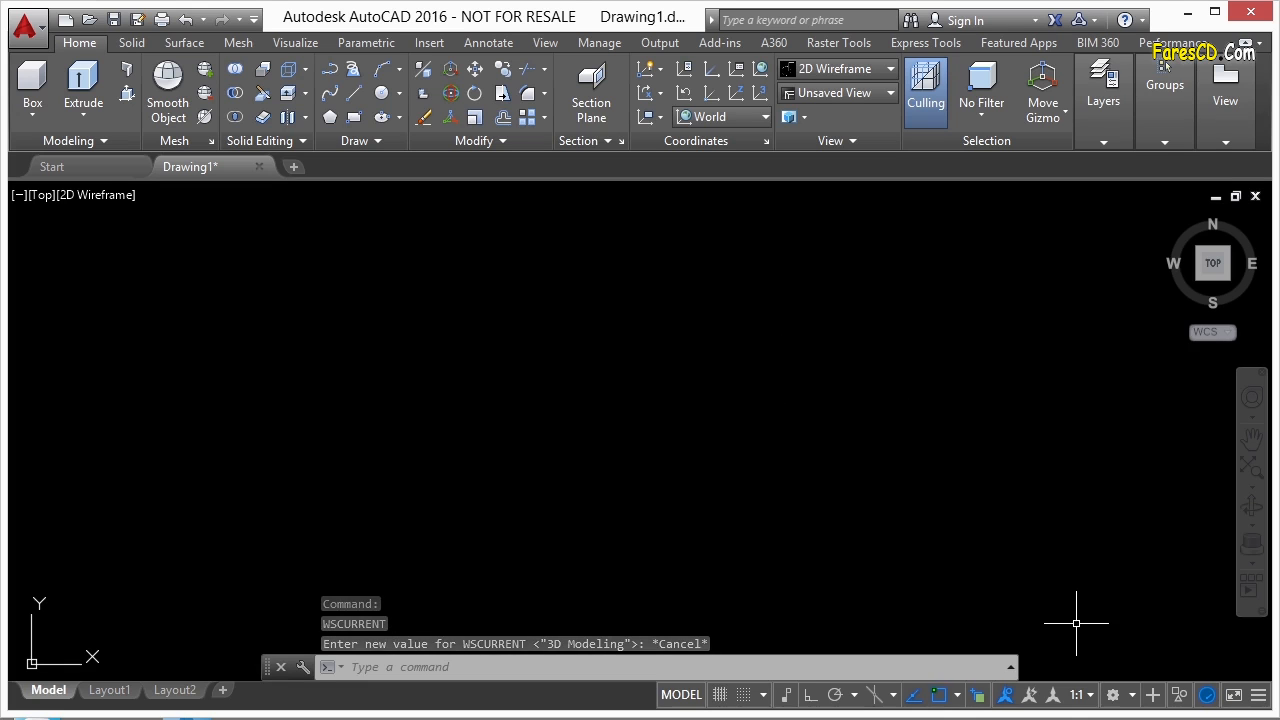
{"action": "left_click", "coordinate": [1131, 694]}
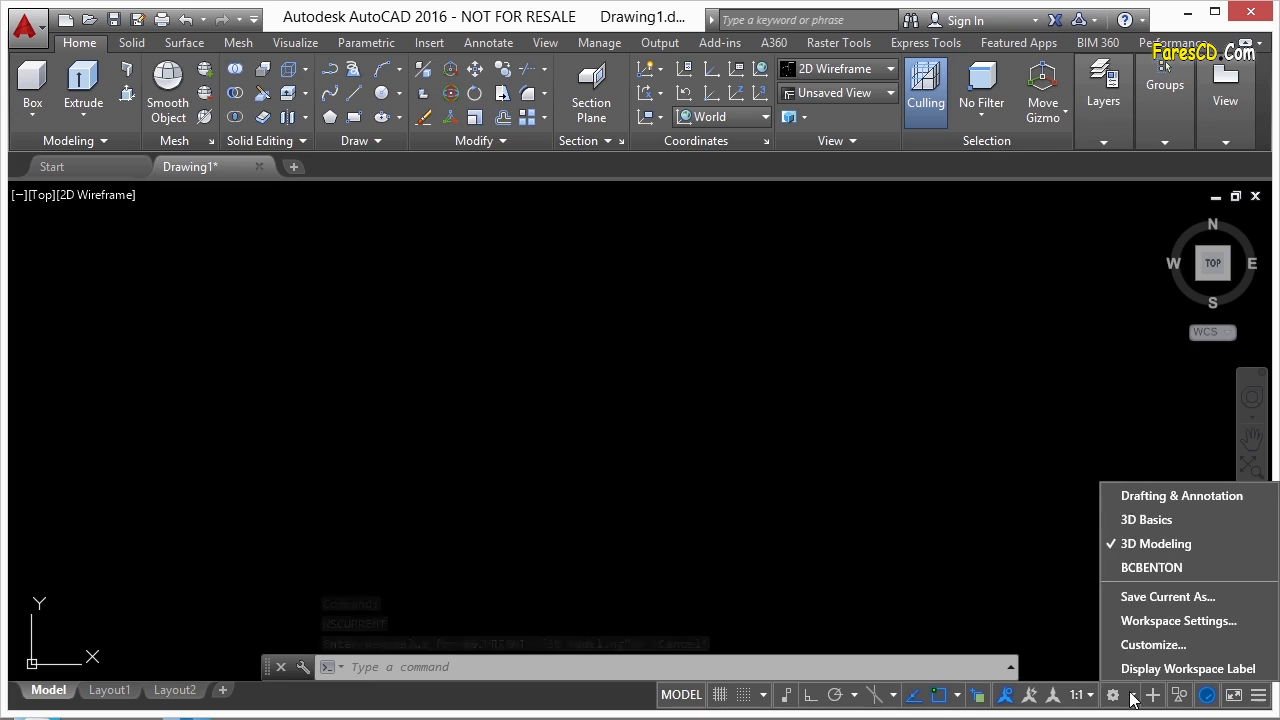
{"action": "left_click", "coordinate": [1121, 569]}
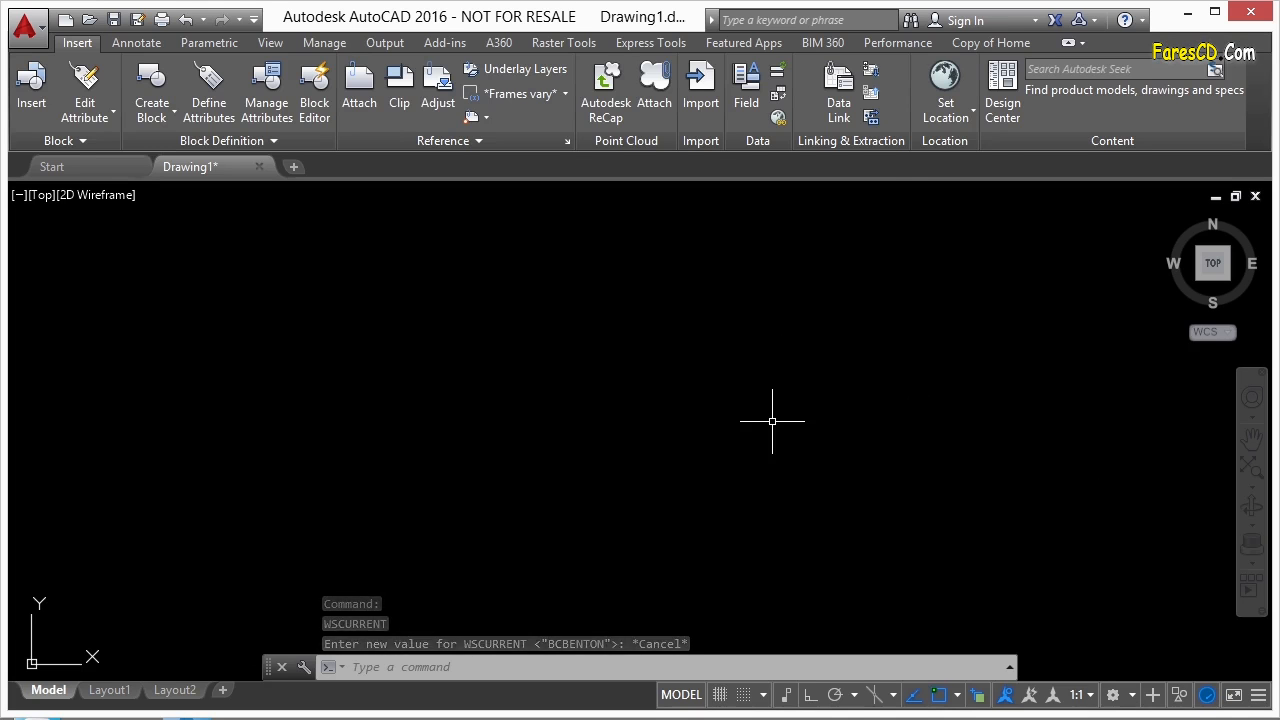
- Show the Copy of Home ribbon tab and move it to the first position, ahead of Insert
{"action": "left_click", "coordinate": [1001, 43]}
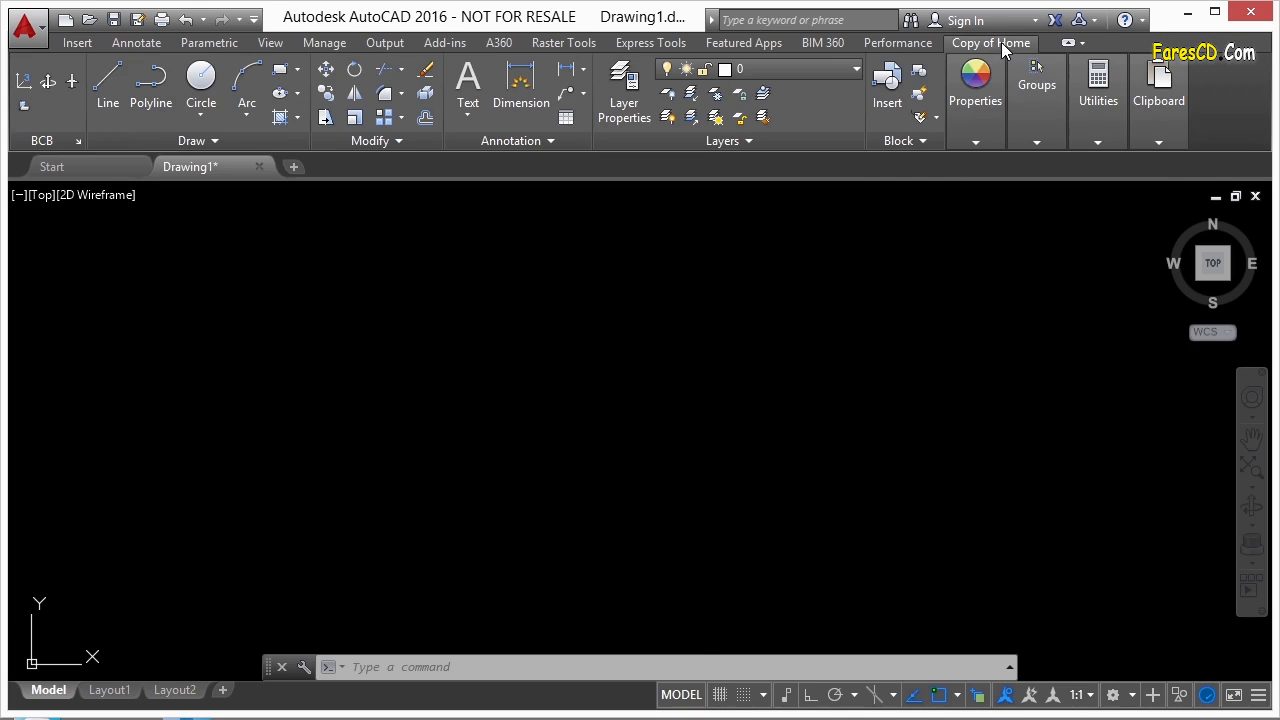
{"action": "left_click_drag", "start_coordinate": [272, 50], "coordinate": [79, 42]}
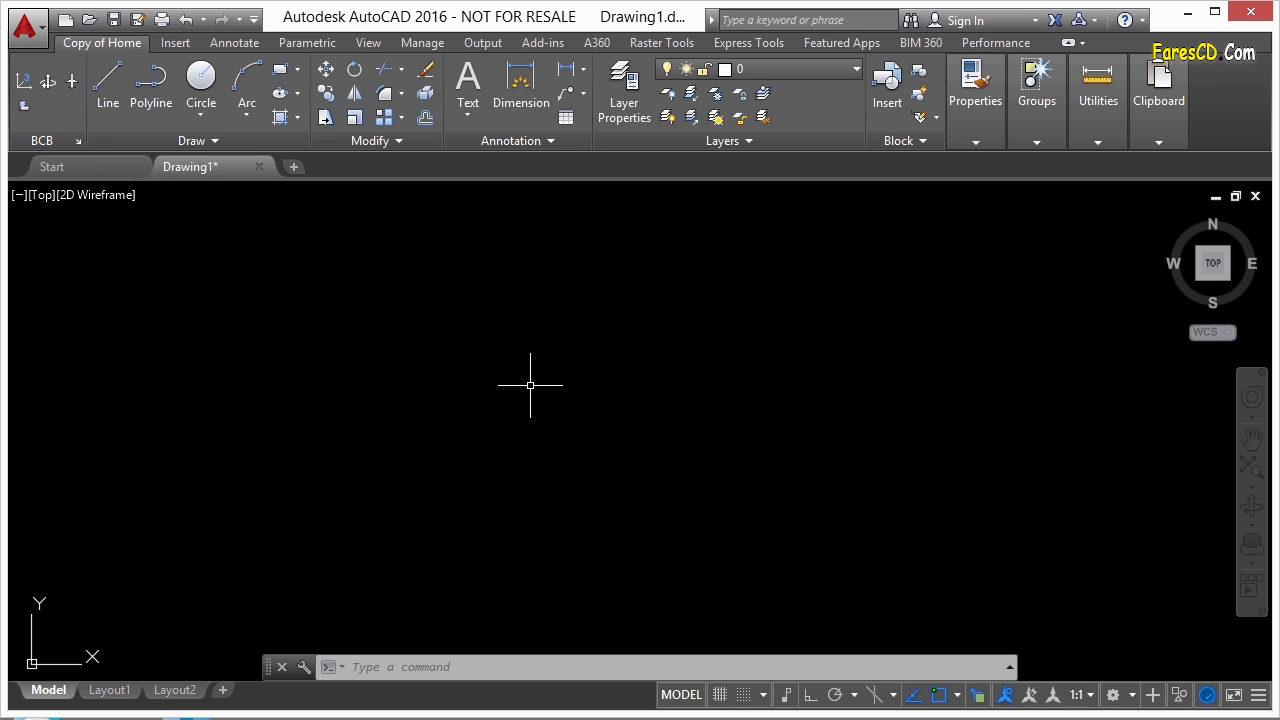
- Display the Properties palette and anchor the Layer Properties Manager, collapsed, along the right side of the drawing area
{"action": "key", "text": "ctrl+1"}
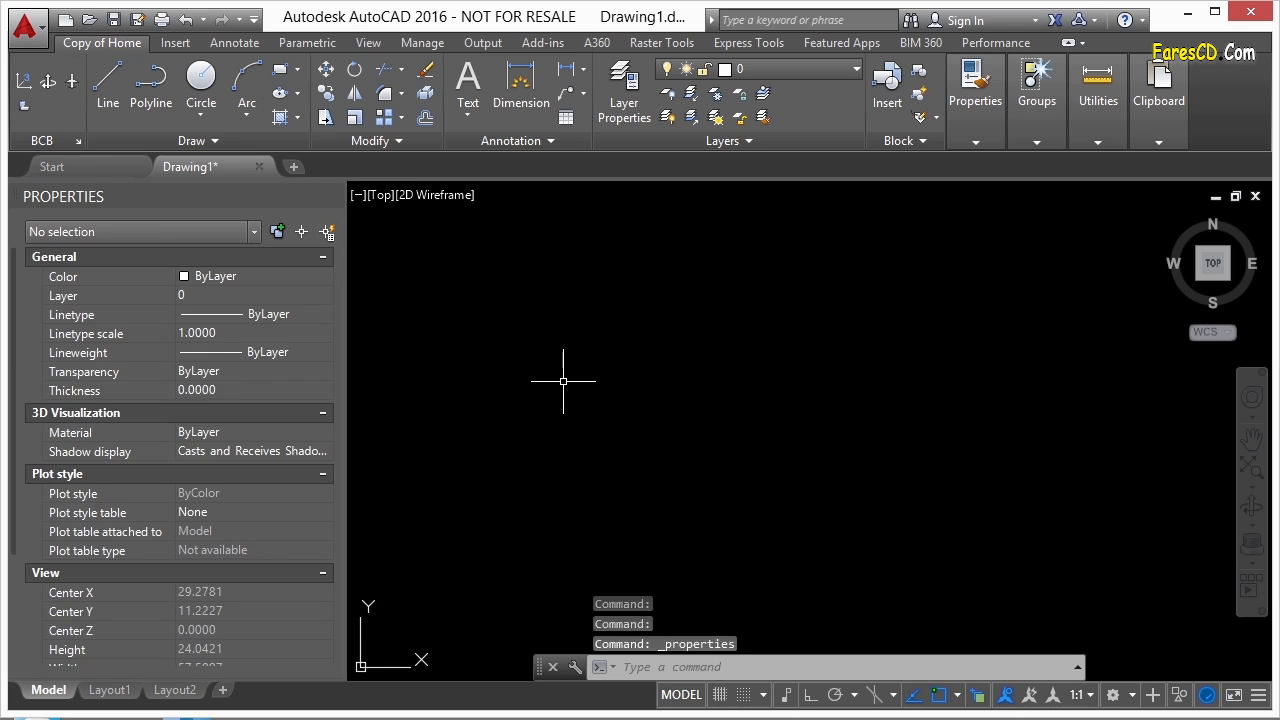
{"action": "type", "text": "la"}
{"action": "key", "text": "Return"}
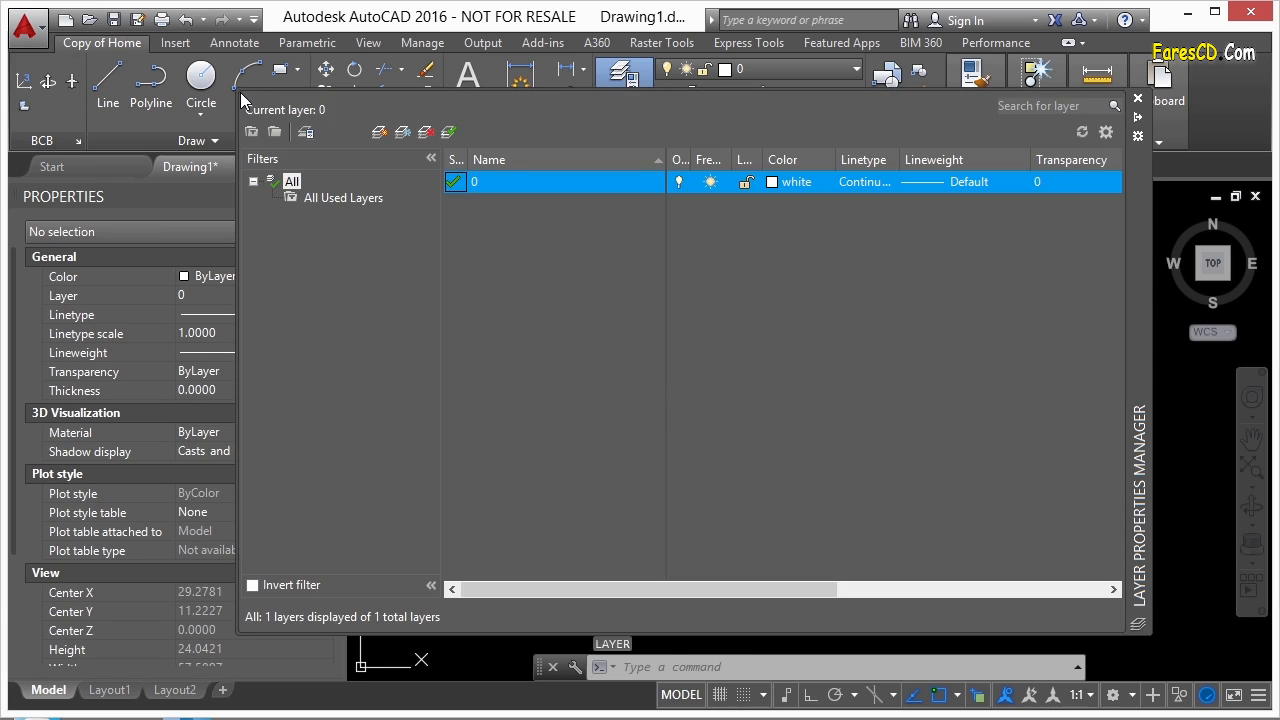
{"action": "left_click_drag", "start_coordinate": [242, 100], "coordinate": [583, 238]}
{"action": "left_click", "coordinate": [1138, 272]}
{"action": "left_click", "coordinate": [1176, 437]}
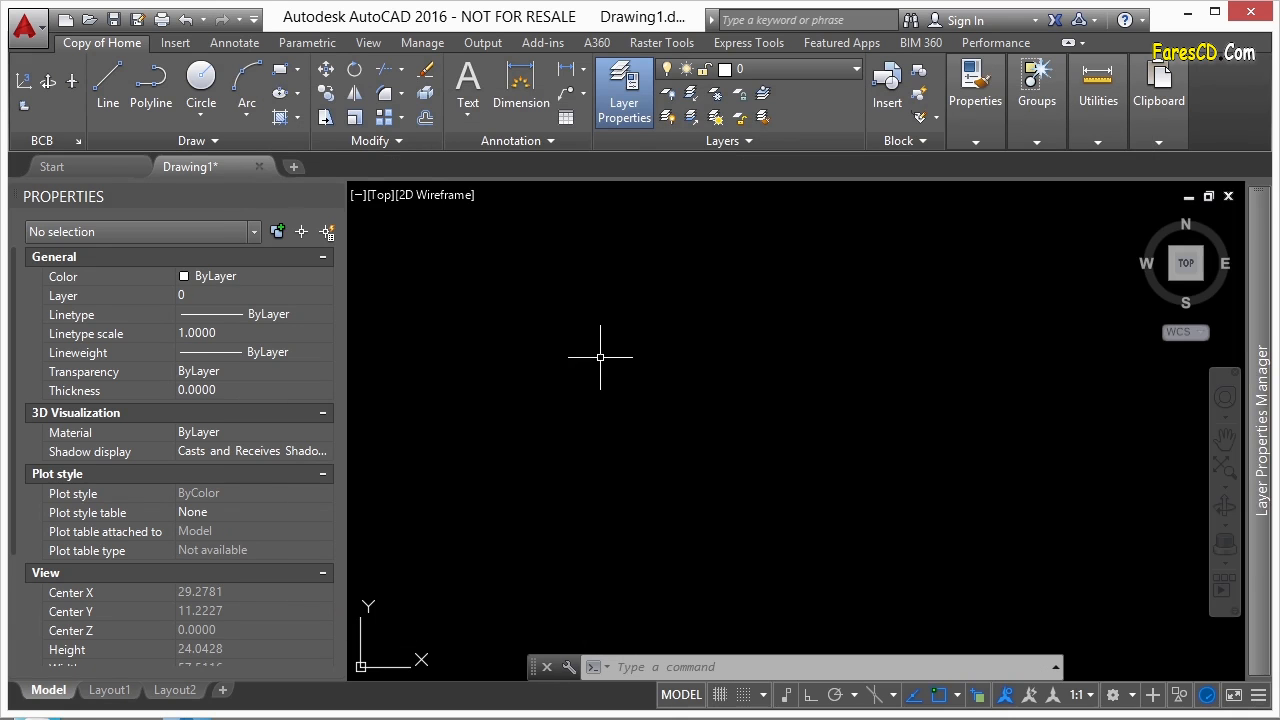
- Save the current layout over the existing custom workspace, confirming its replacement
{"action": "left_click", "coordinate": [1133, 696]}
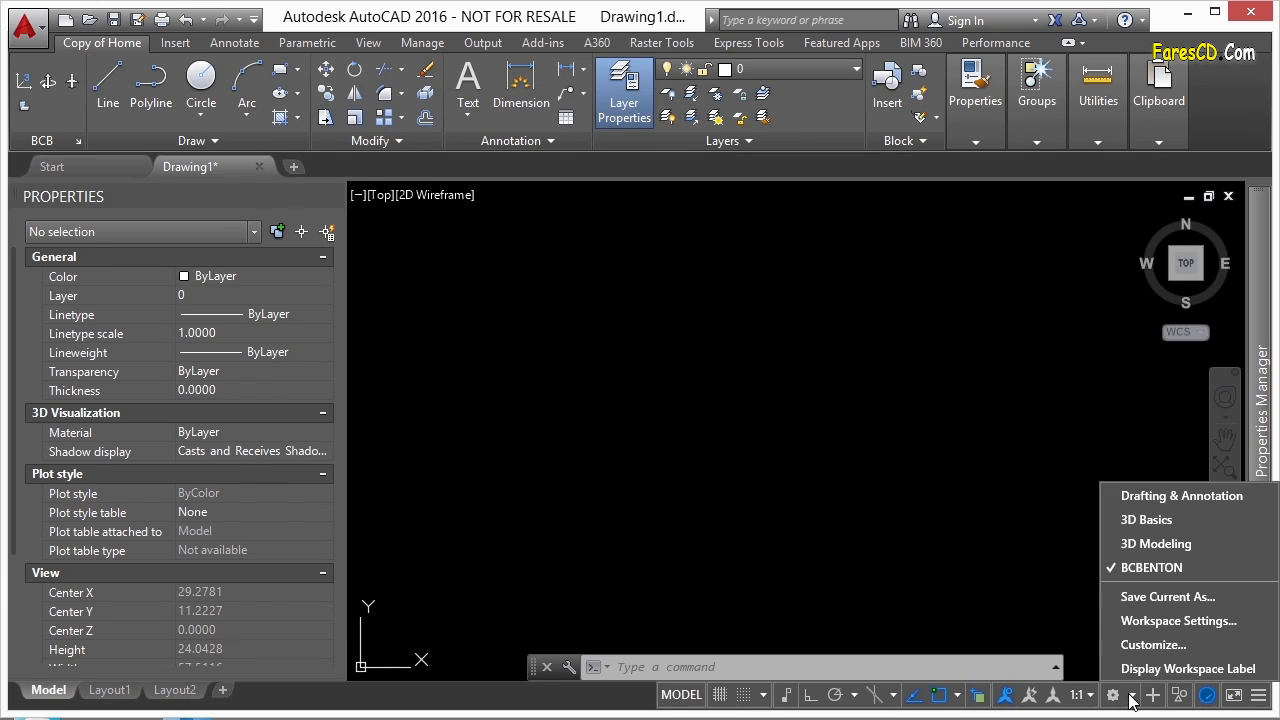
{"action": "left_click", "coordinate": [1179, 598]}
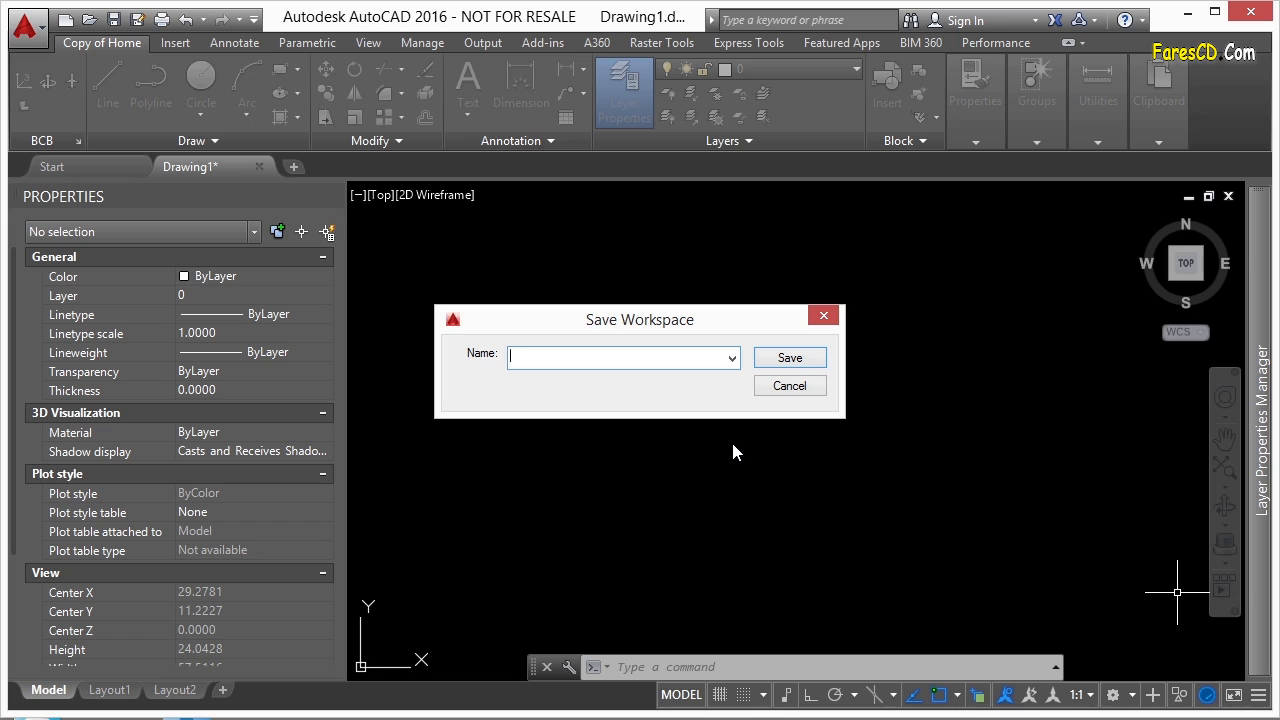
{"action": "left_click", "coordinate": [732, 358]}
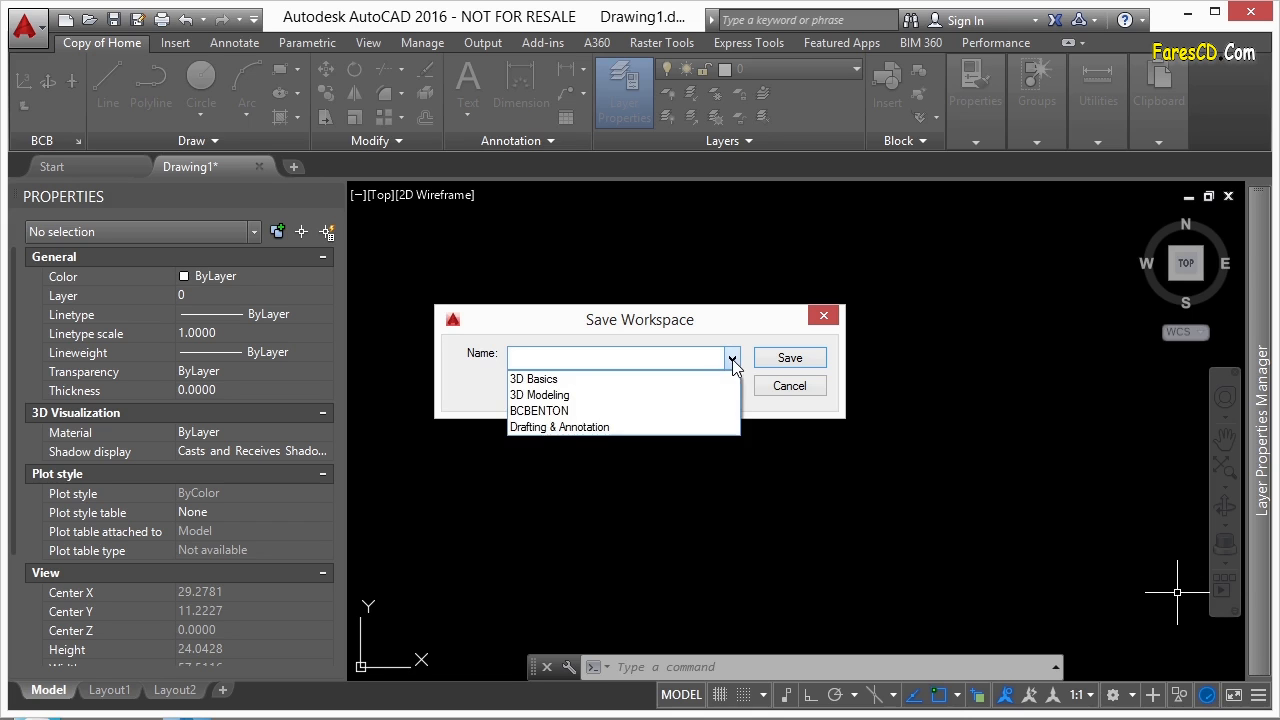
{"action": "left_click", "coordinate": [542, 411]}
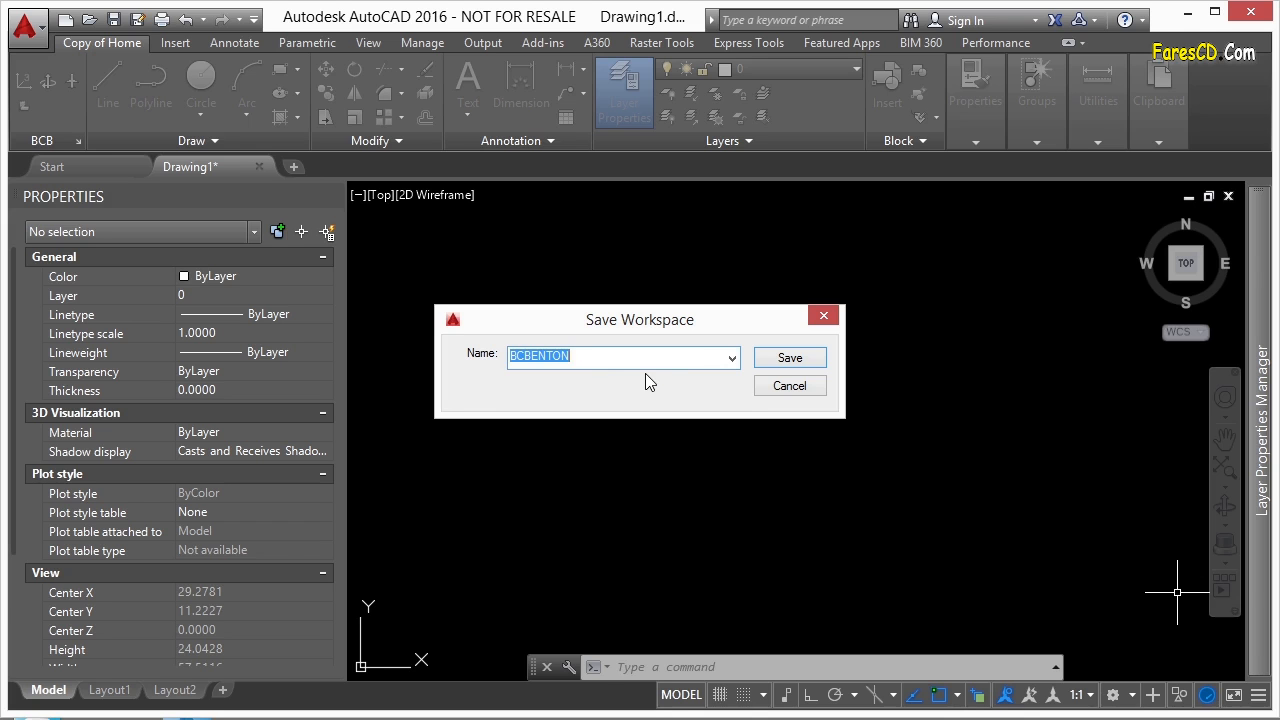
{"action": "left_click", "coordinate": [783, 357]}
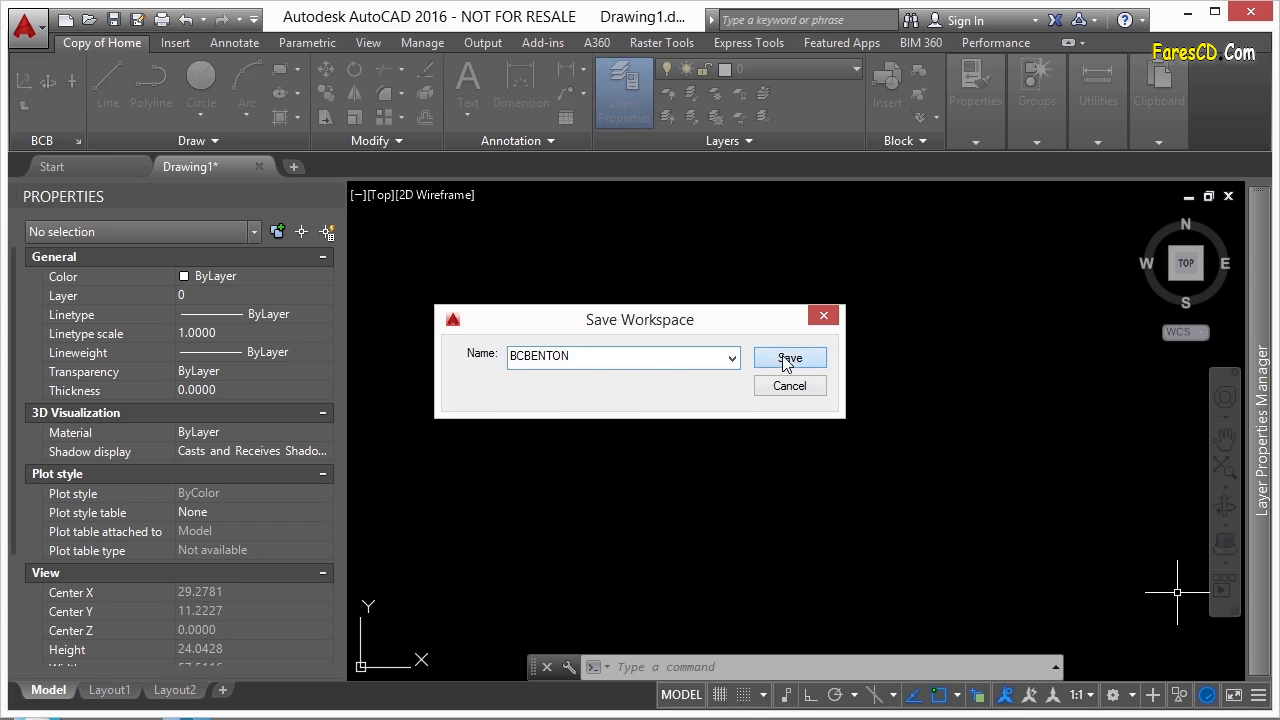
{"action": "left_click", "coordinate": [678, 422]}
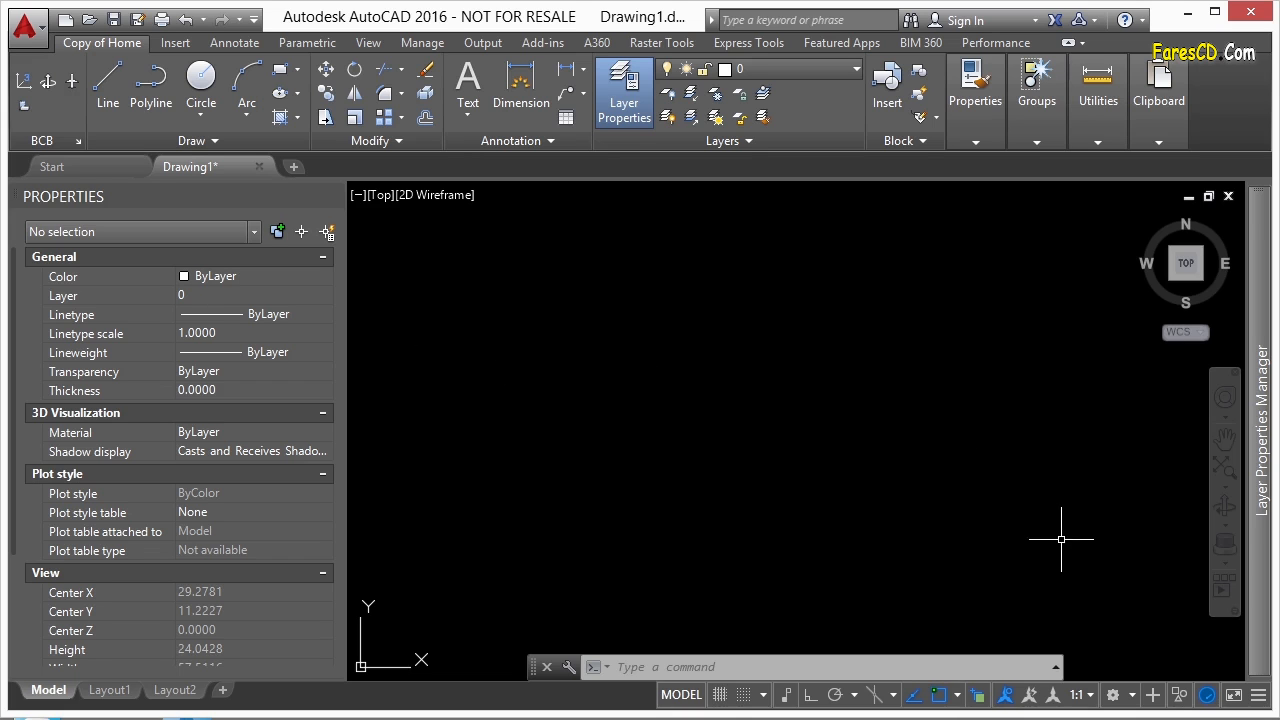
- Open the Customize User Interface editor and start customizing the current custom workspace
{"action": "left_click", "coordinate": [1131, 696]}
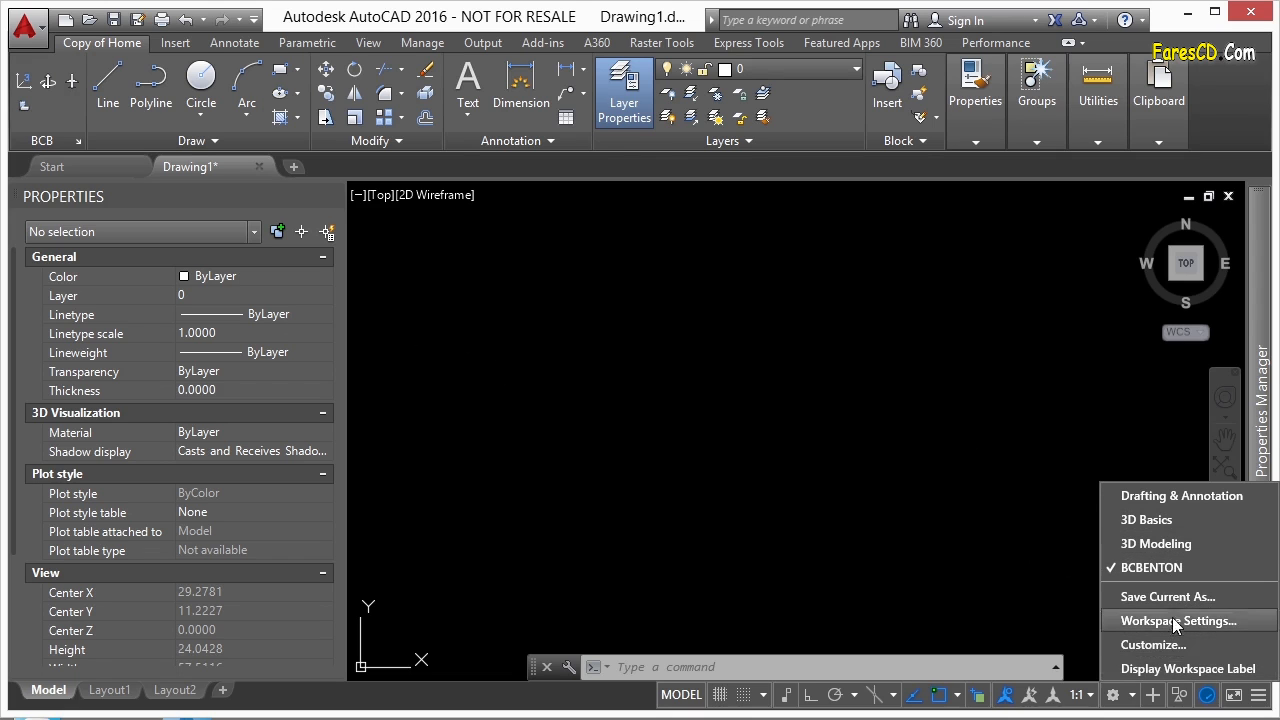
{"action": "left_click", "coordinate": [1150, 645]}
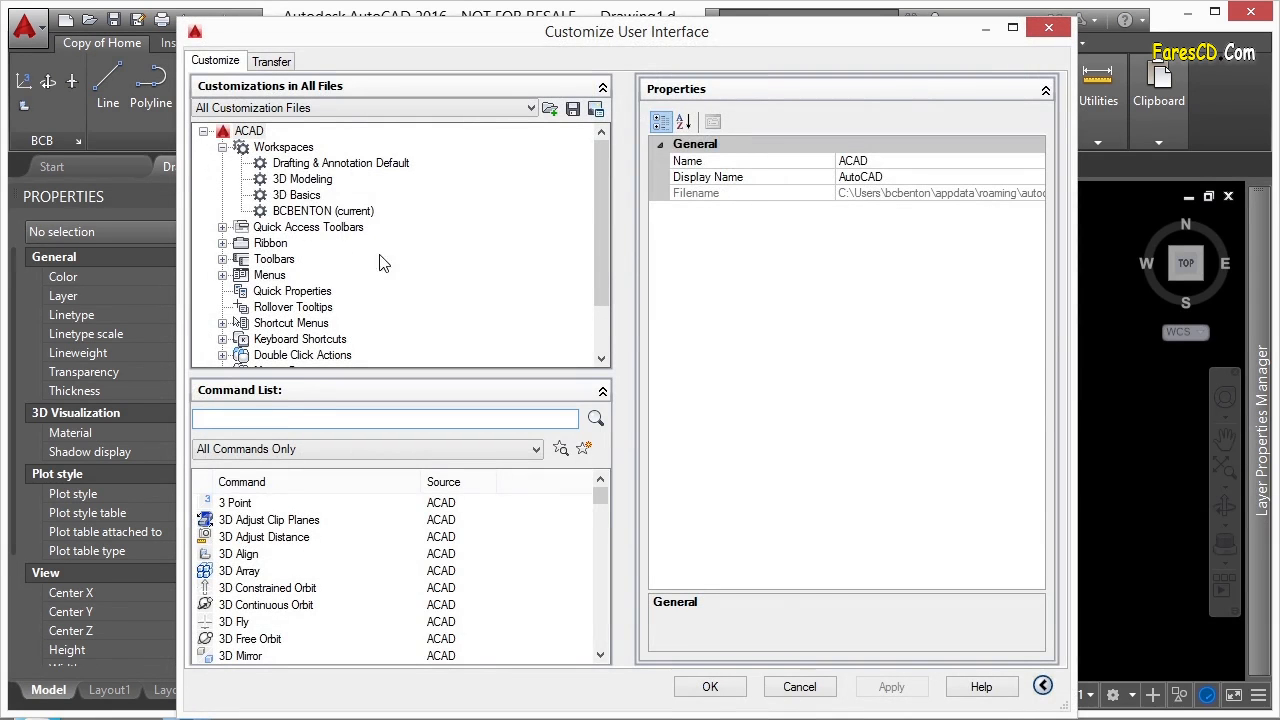
{"action": "left_click", "coordinate": [333, 212]}
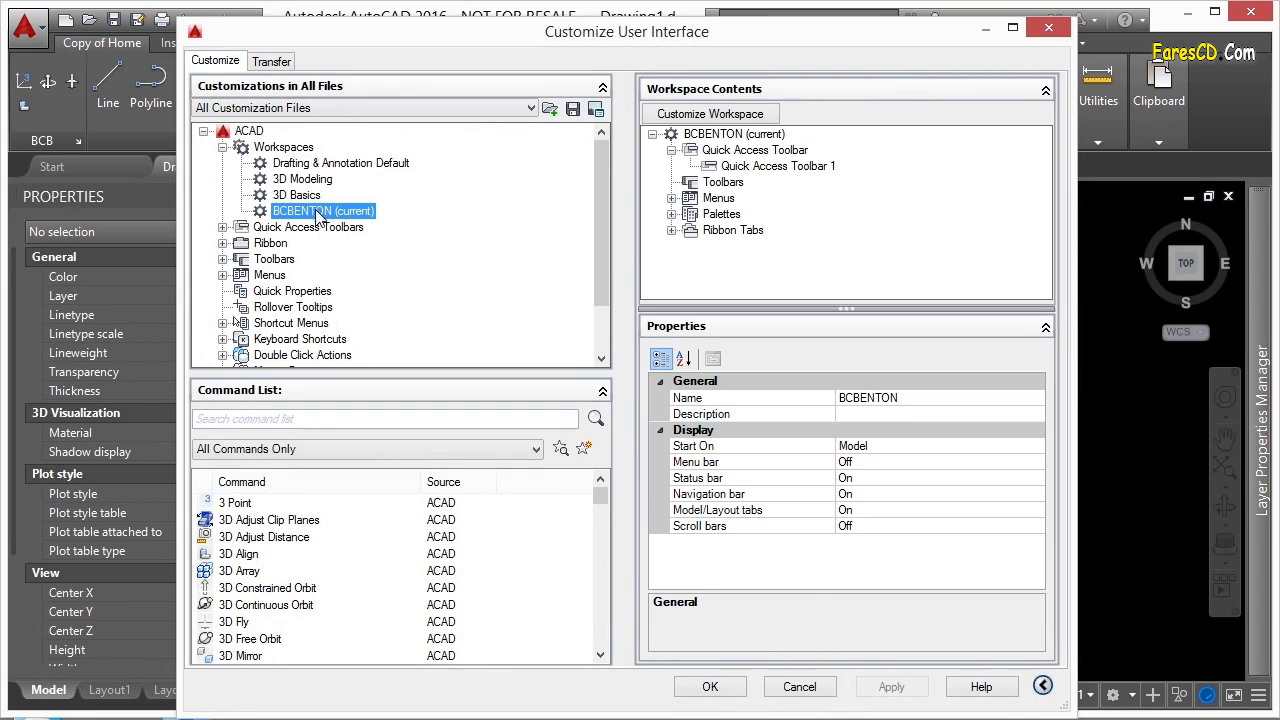
{"action": "right_click", "coordinate": [318, 214]}
{"action": "left_click", "coordinate": [352, 228]}
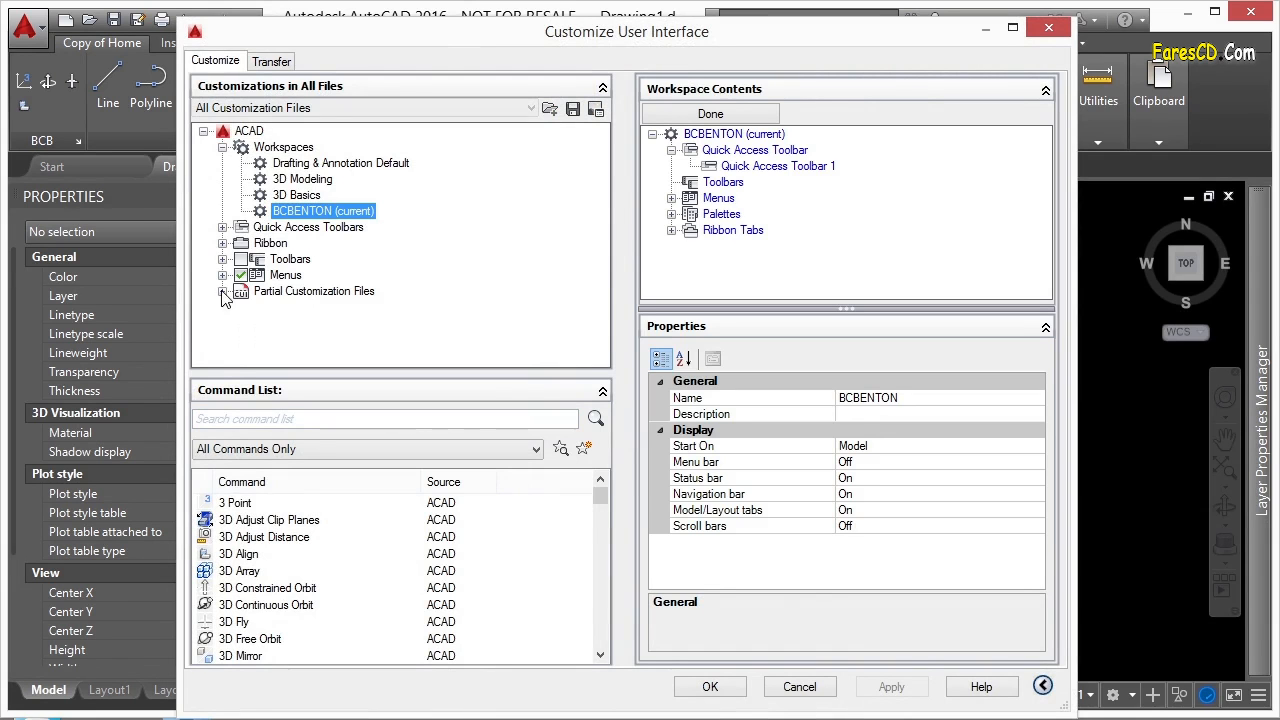
- Exclude the BCB Home - 2D ribbon tab from the workspace and include Home - 2D instead
{"action": "left_click", "coordinate": [222, 227]}
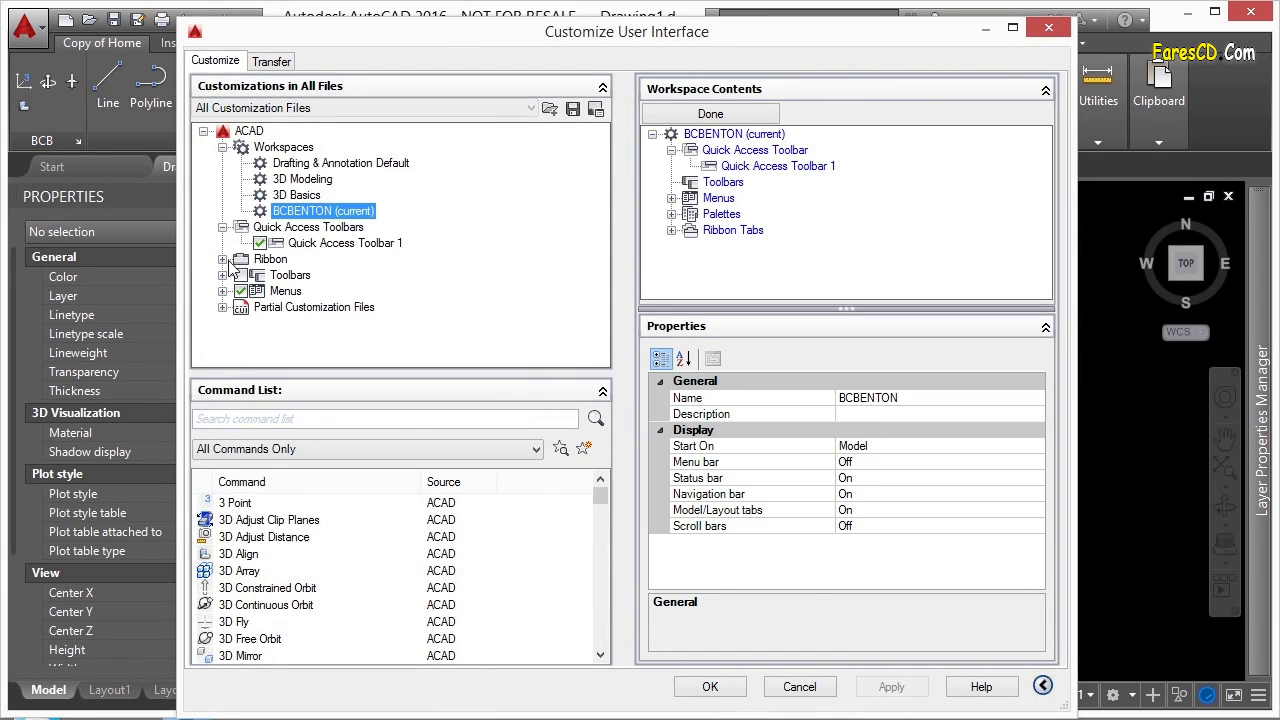
{"action": "left_click", "coordinate": [222, 259]}
{"action": "left_click", "coordinate": [241, 275]}
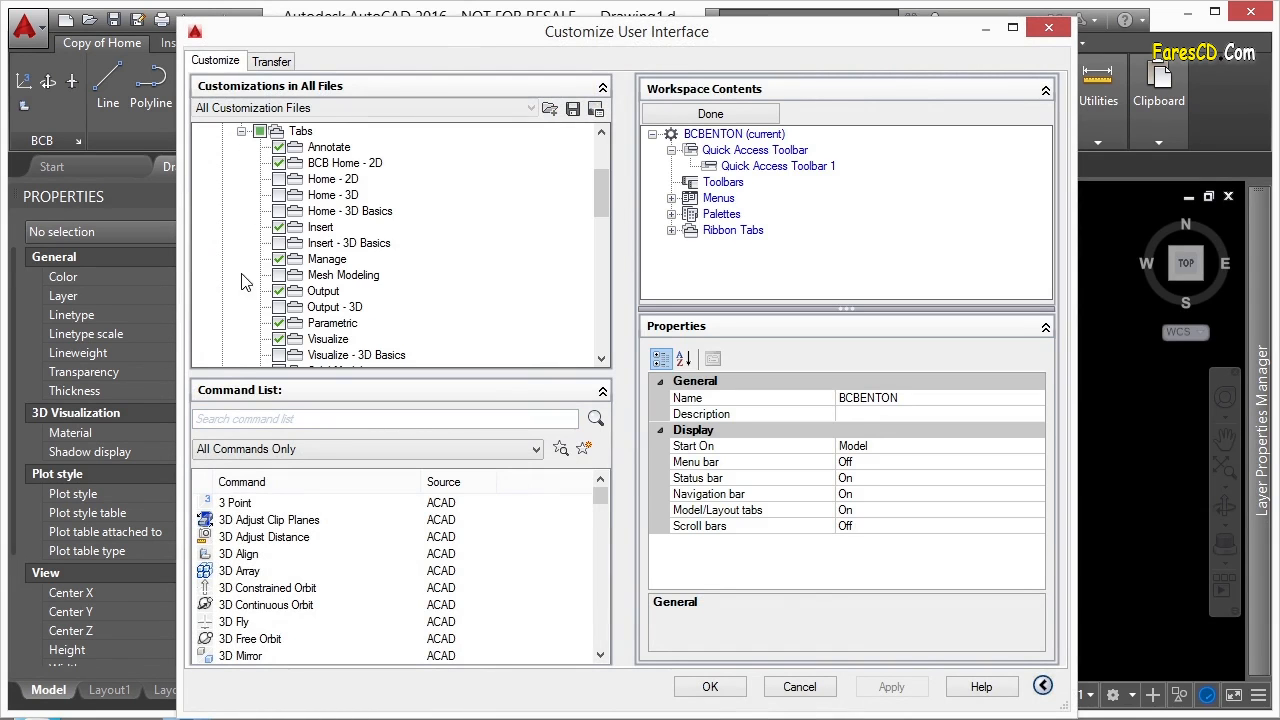
{"action": "left_click", "coordinate": [278, 164]}
{"action": "left_click", "coordinate": [279, 180]}
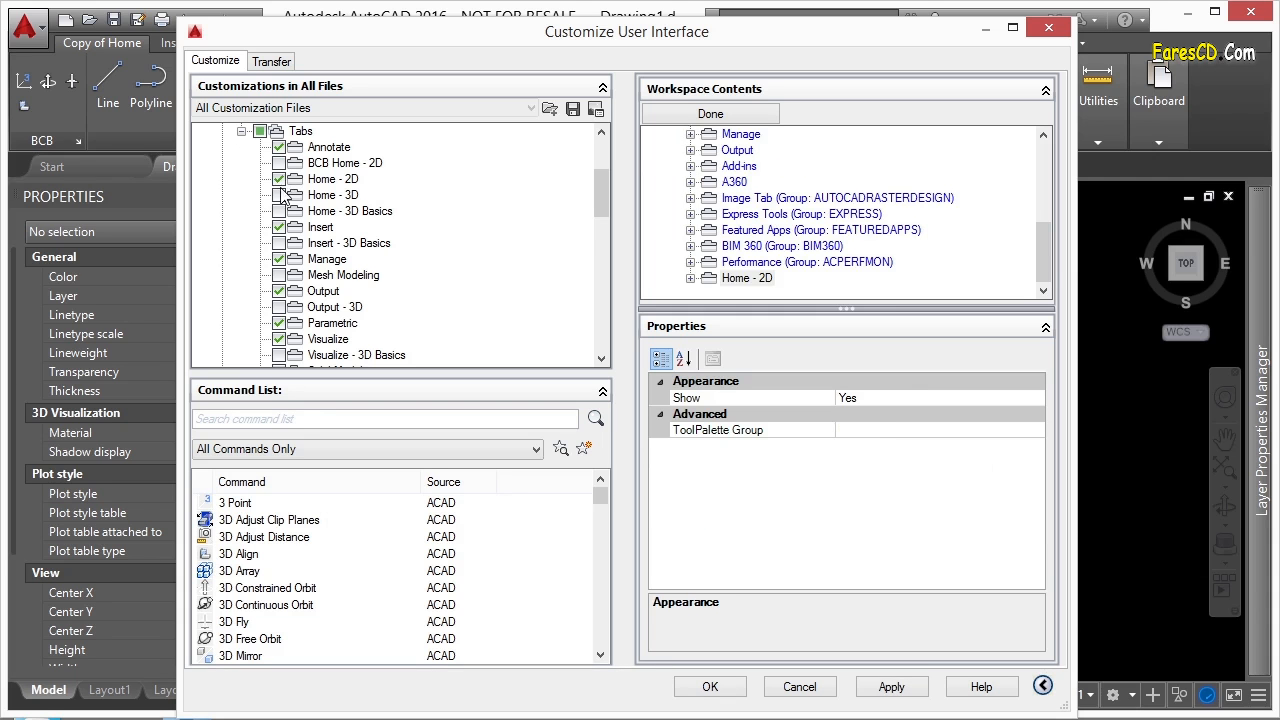
- Move Home - 2D to the start of the workspace's Ribbon Tabs, above Insert
{"action": "scroll", "coordinate": [1048, 234], "scroll_direction": "up", "scroll_amount": 1}
{"action": "left_click_drag", "start_coordinate": [1048, 233], "coordinate": [1048, 188]}
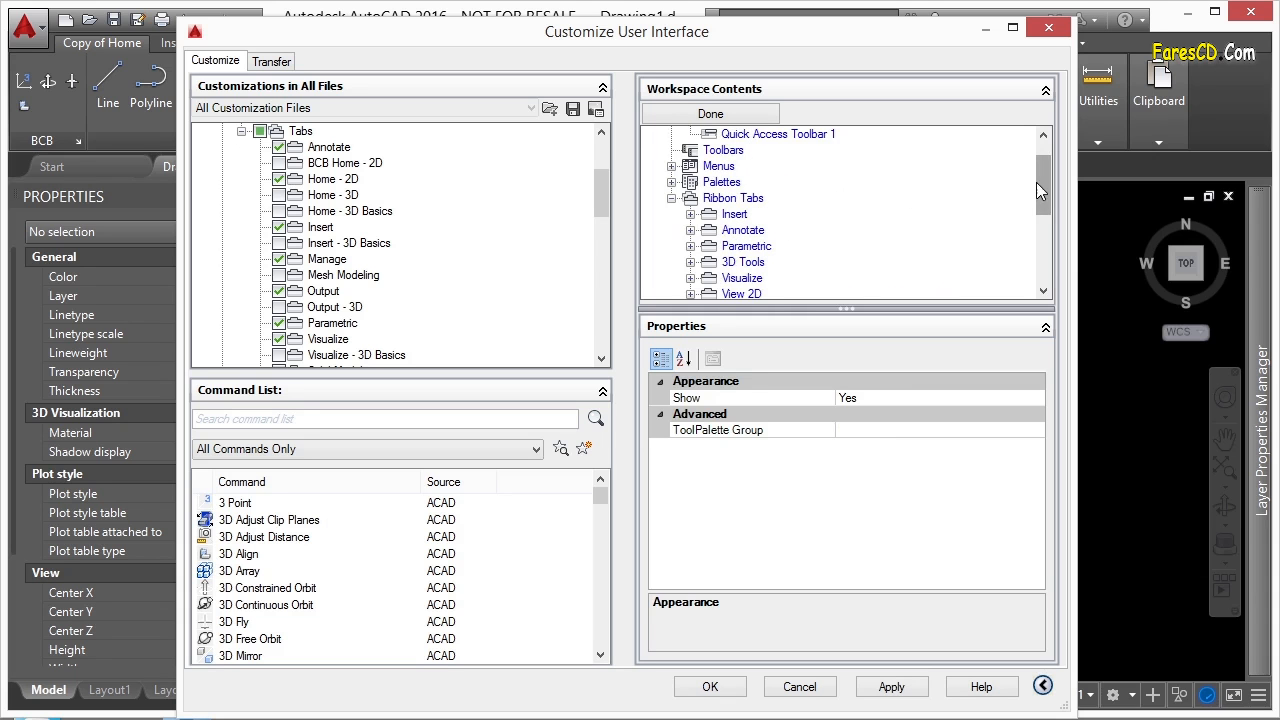
{"action": "left_click_drag", "start_coordinate": [1037, 182], "coordinate": [1053, 248]}
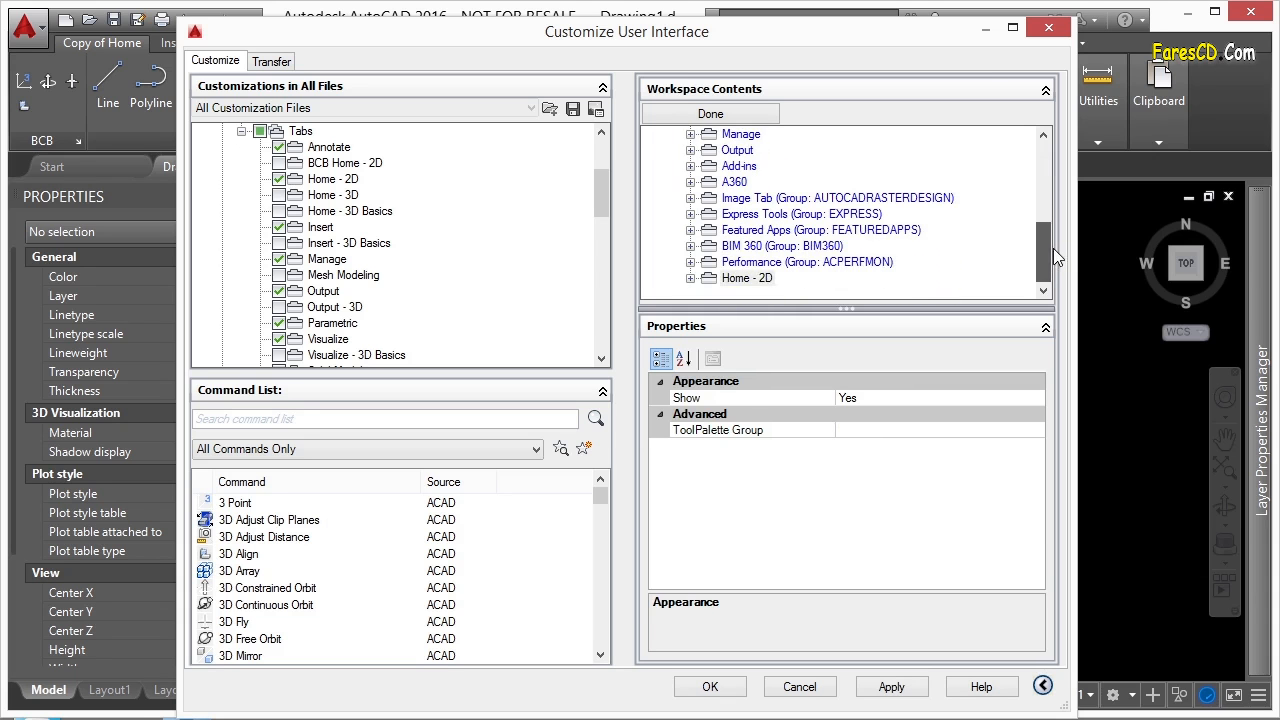
{"action": "mouse_move", "coordinate": [748, 278]}
{"action": "left_mouse_down"}
{"action": "mouse_move", "coordinate": [740, 140]}
{"action": "mouse_move", "coordinate": [746, 250]}
{"action": "left_mouse_up"}
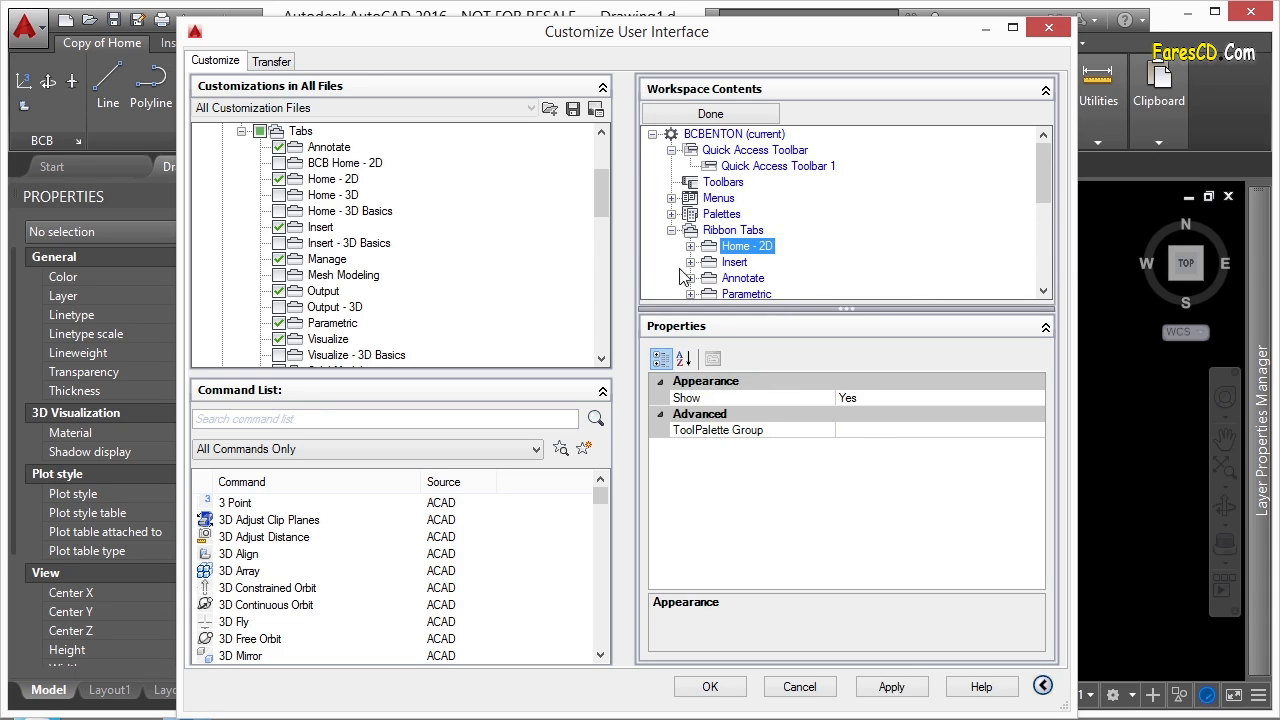
- Add the Draw toolbar to the custom workspace
{"action": "left_click", "coordinate": [242, 132]}
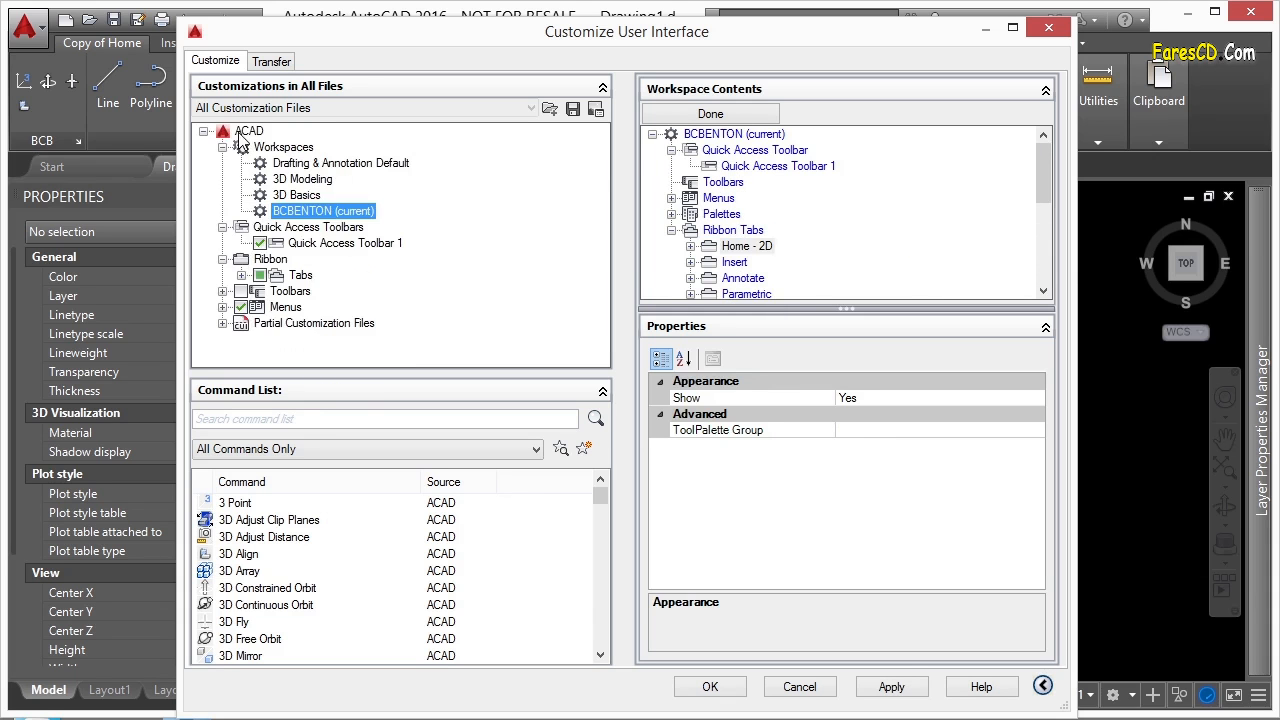
{"action": "left_click", "coordinate": [224, 292]}
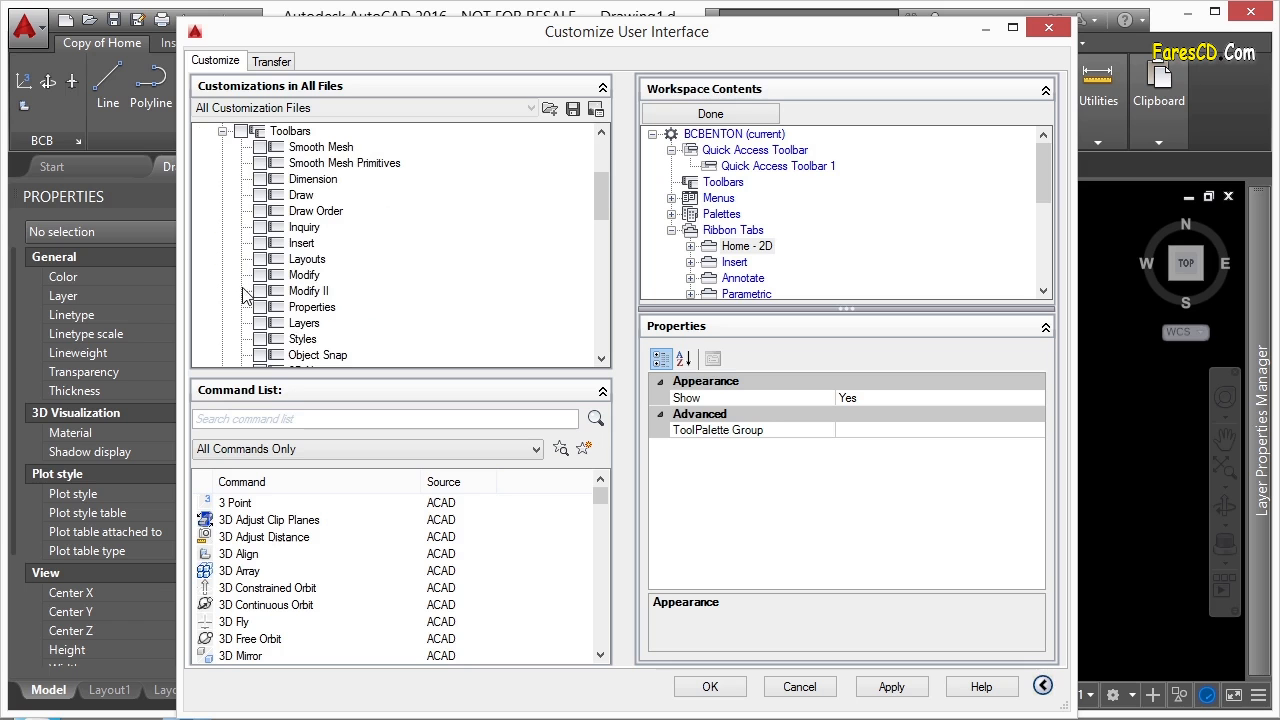
{"action": "left_click", "coordinate": [260, 195]}
{"action": "left_click", "coordinate": [222, 131]}
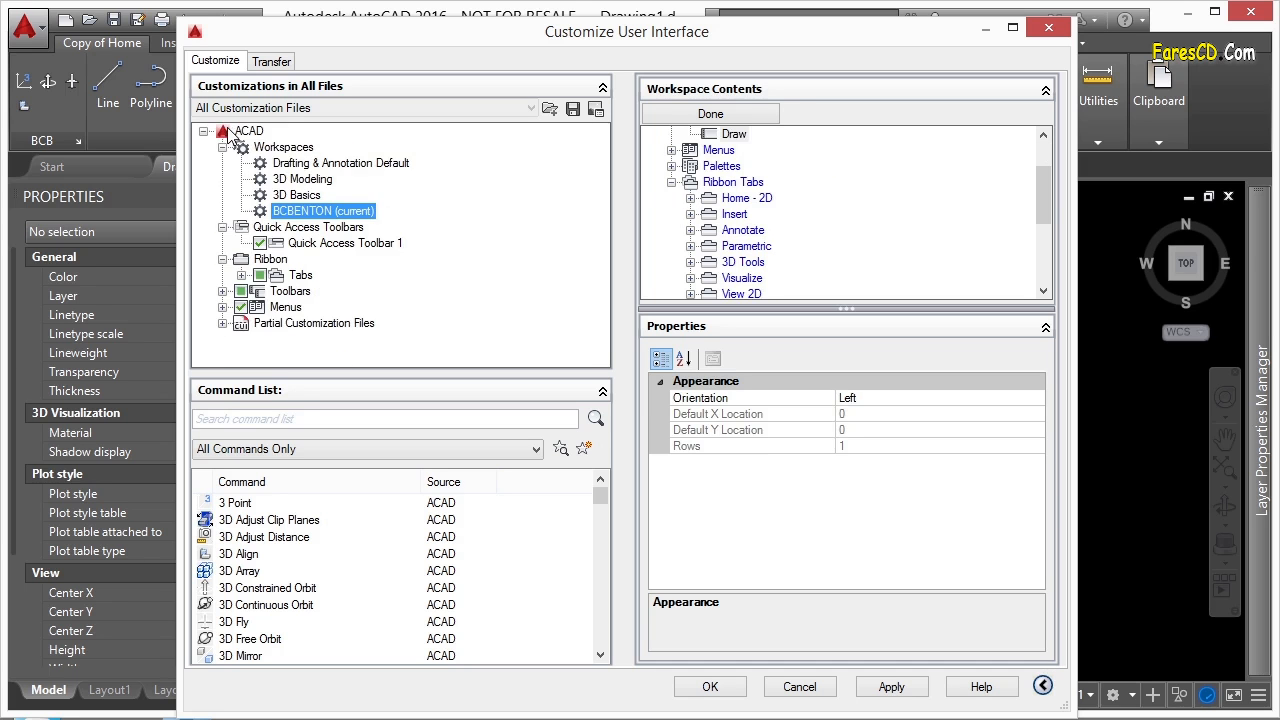
{"action": "left_click", "coordinate": [240, 306]}
- Finish customizing the workspace, apply the changes, close the editor and bring up the Home ribbon tools
{"action": "right_click", "coordinate": [291, 214]}
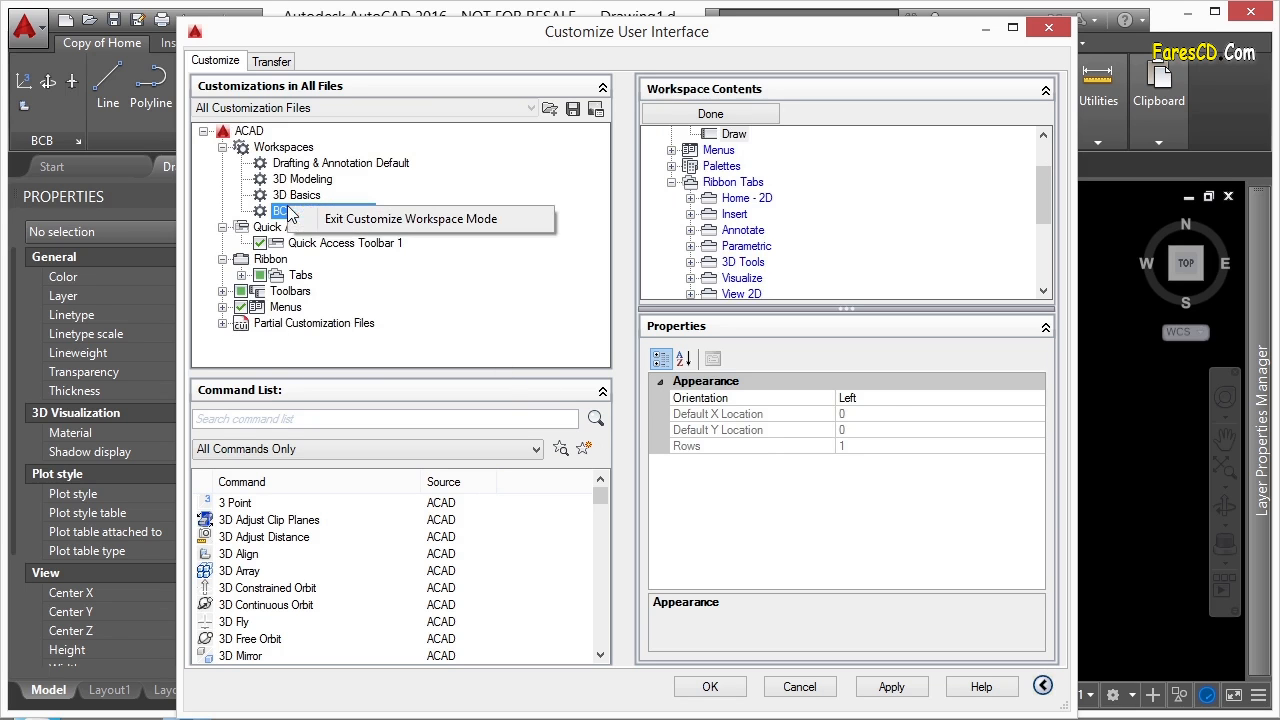
{"action": "left_click", "coordinate": [362, 219]}
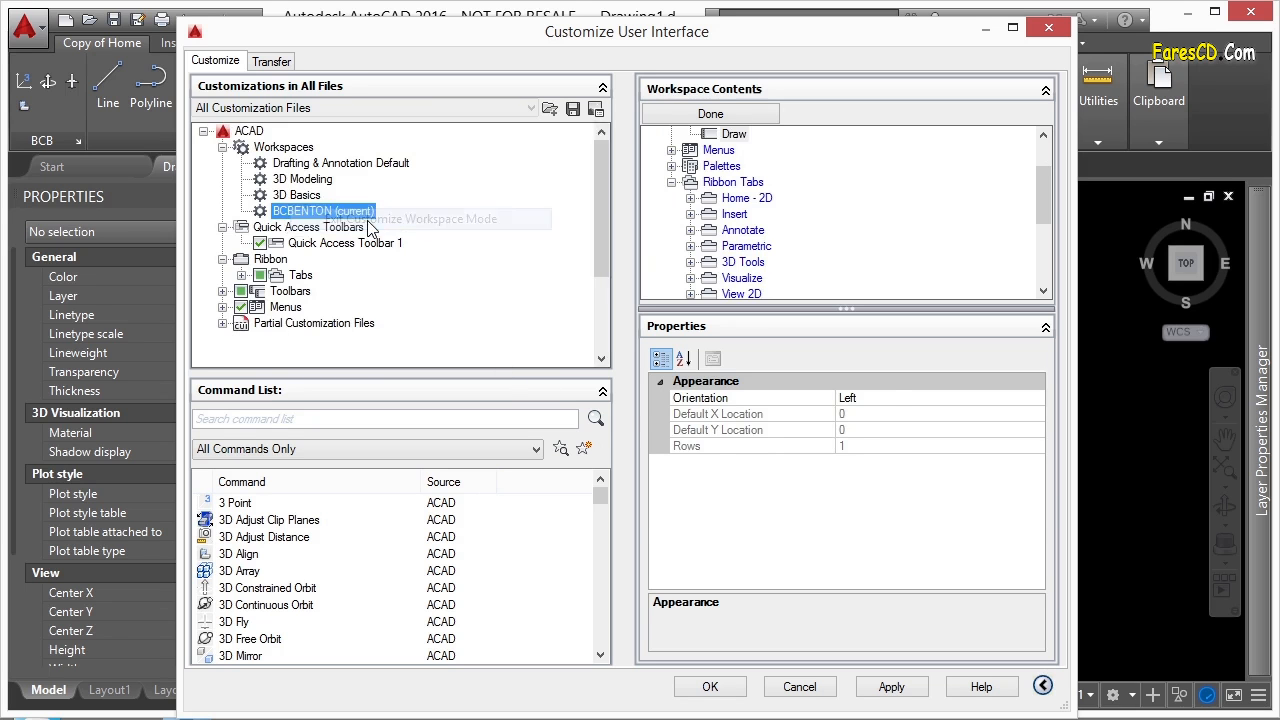
{"action": "left_click", "coordinate": [877, 689]}
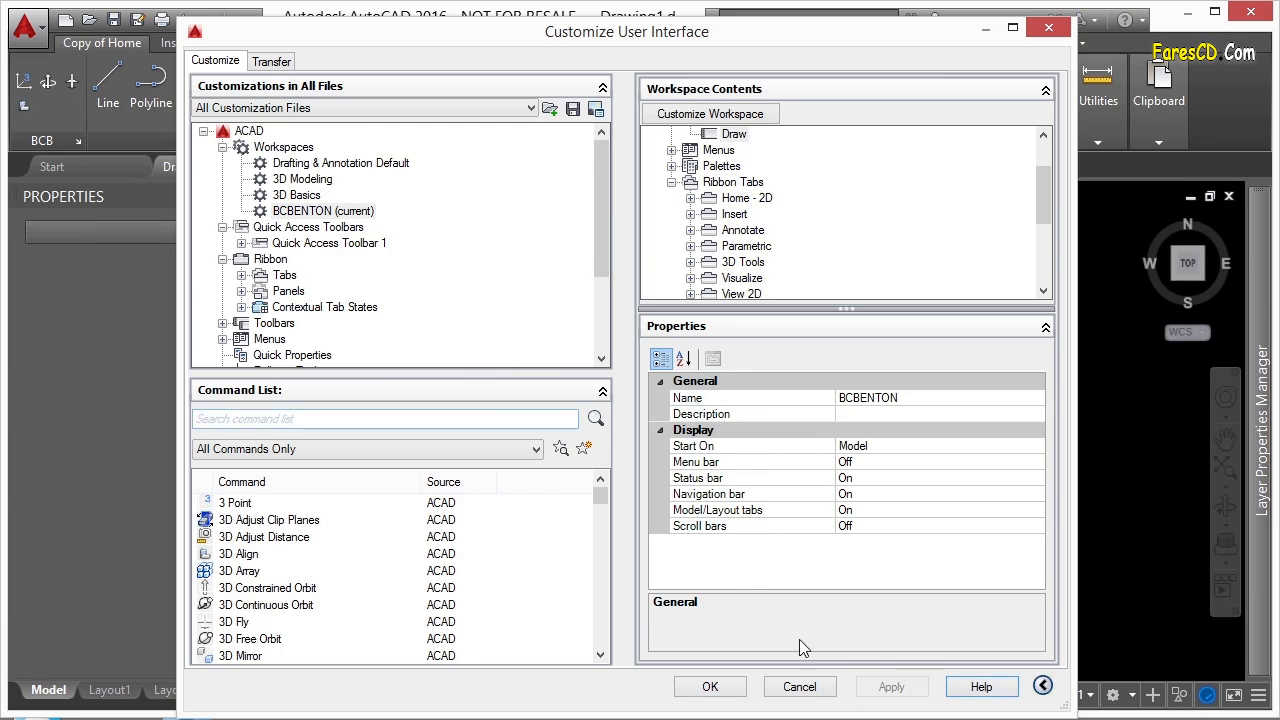
{"action": "left_click", "coordinate": [736, 689]}
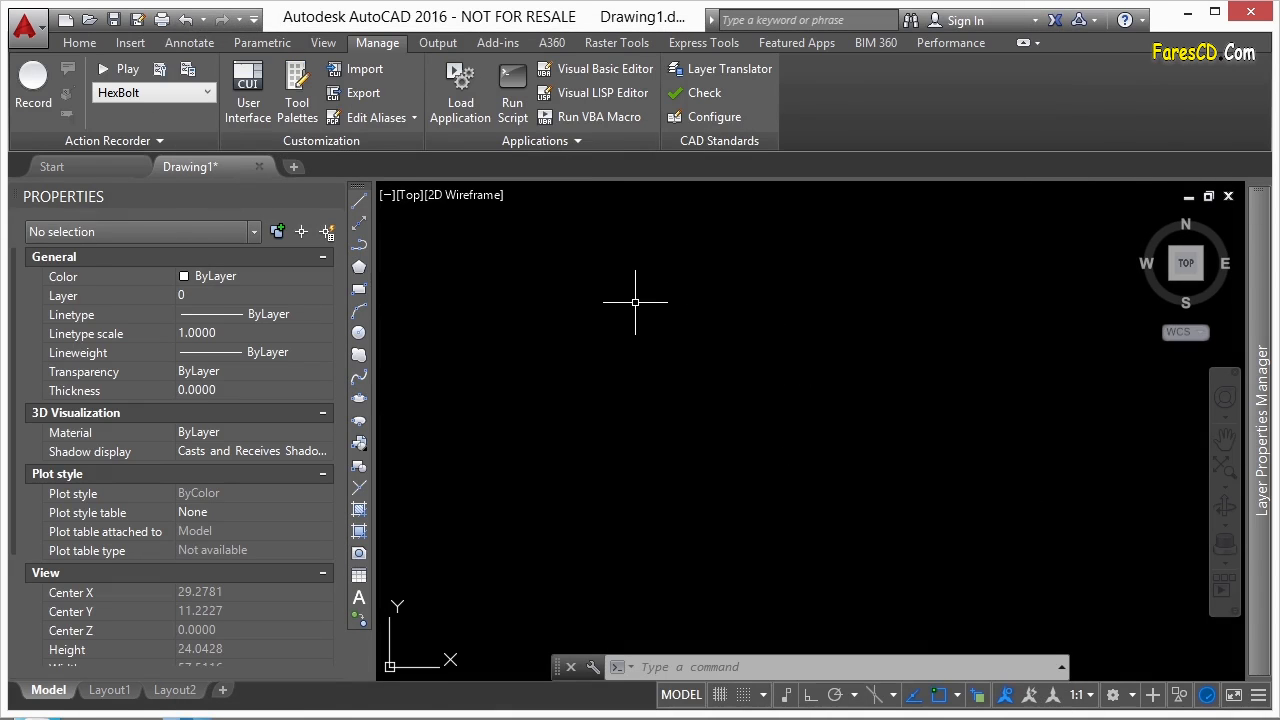
{"action": "left_click", "coordinate": [80, 43]}
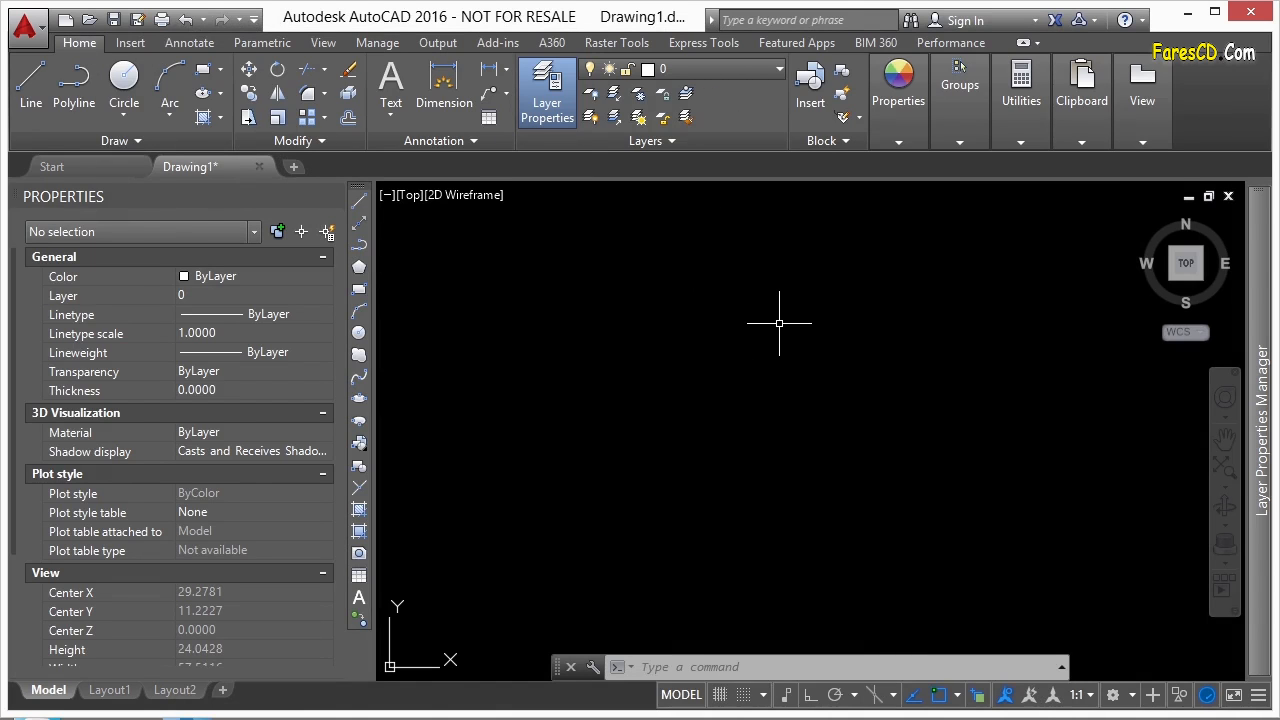
- Open the workspace settings and set My Workspace to the custom workspace
{"action": "left_click", "coordinate": [1132, 695]}
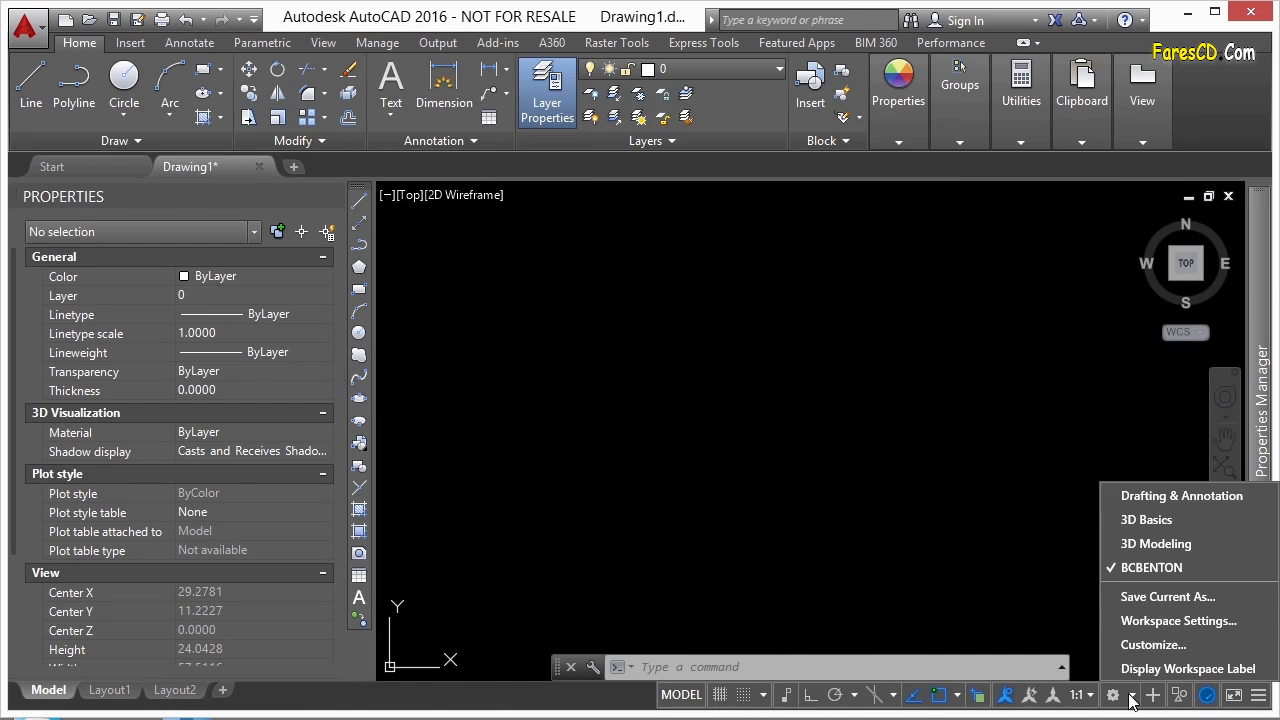
{"action": "left_click", "coordinate": [1178, 621]}
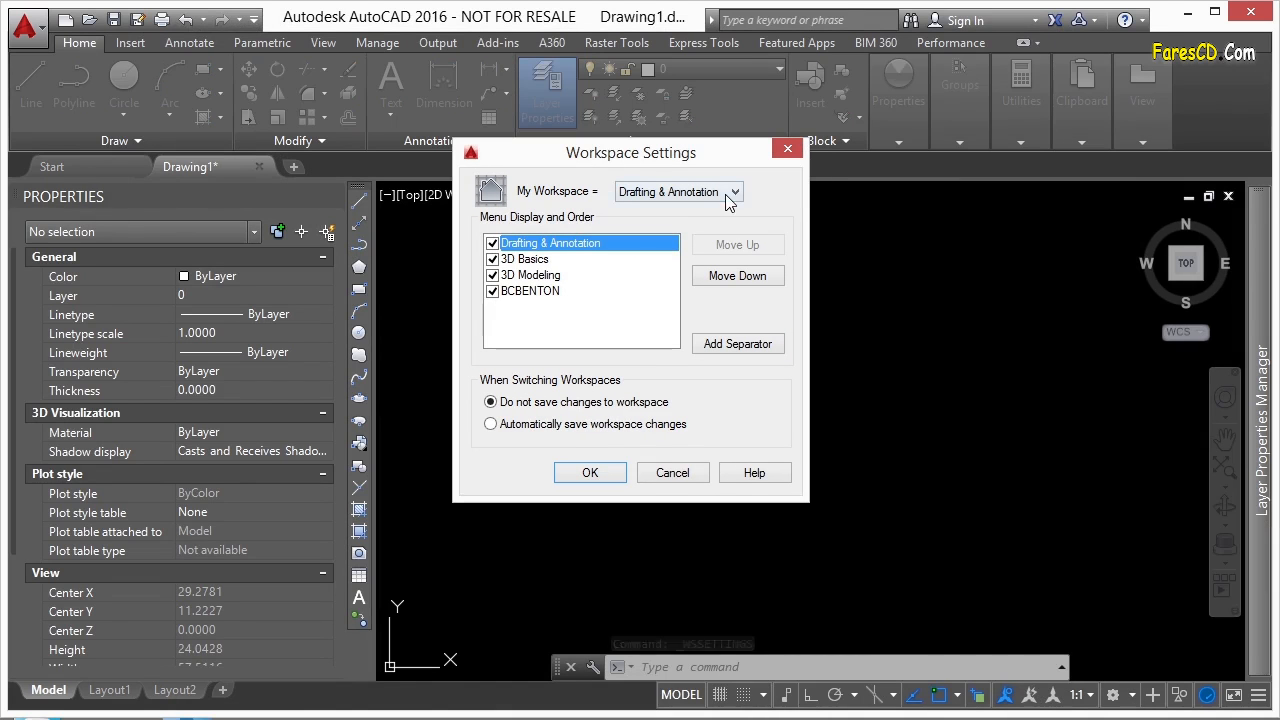
{"action": "left_click", "coordinate": [734, 192]}
{"action": "left_click", "coordinate": [676, 235]}
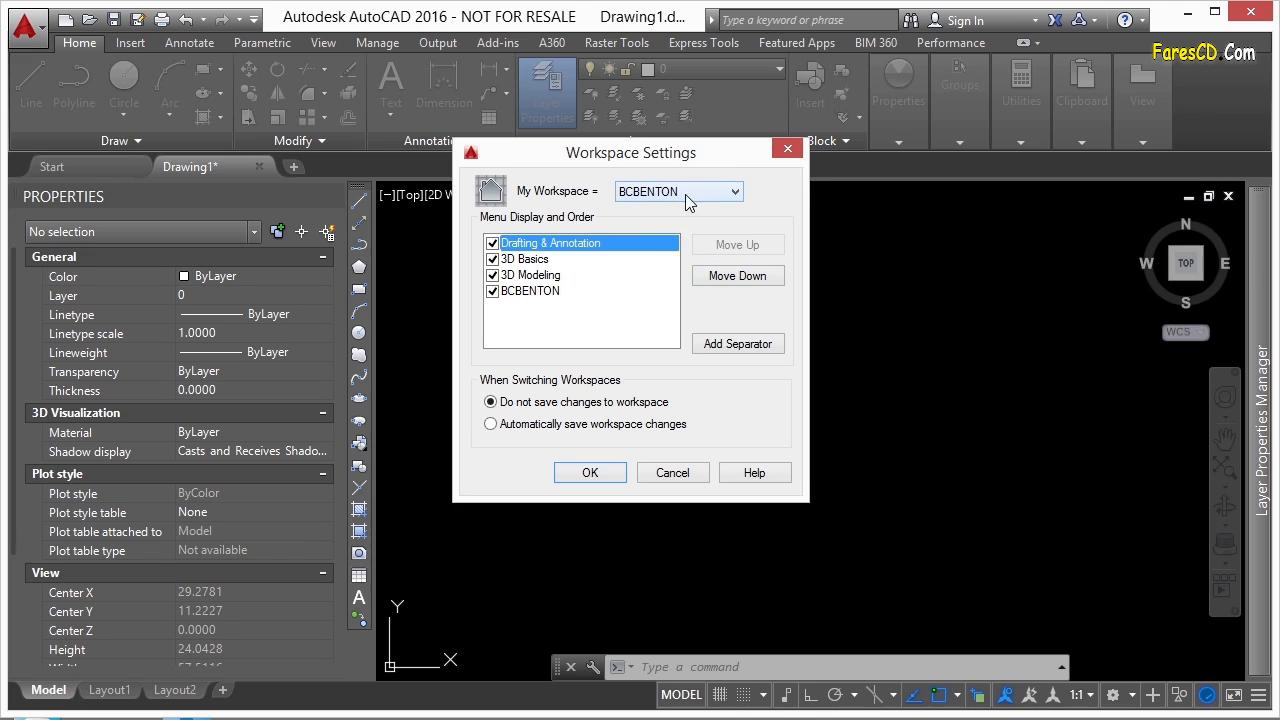
- Exclude Drafting & Annotation, 3D Basics and 3D Modeling from the workspace menu display, leaving only the custom workspace included
{"action": "left_click", "coordinate": [492, 291]}
{"action": "left_click", "coordinate": [492, 275]}
{"action": "left_click", "coordinate": [492, 259]}
{"action": "left_click", "coordinate": [492, 243]}
{"action": "left_click", "coordinate": [492, 291]}
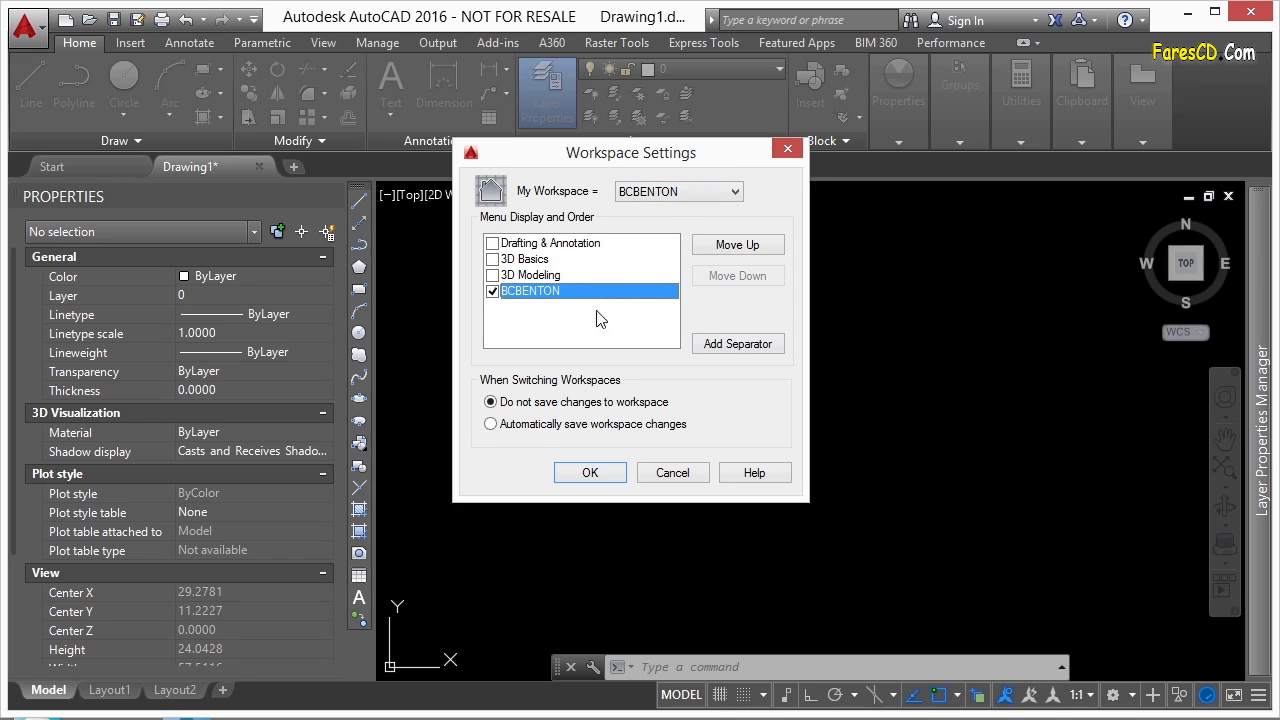
- Add a separator above the custom workspace and include 3D Modeling, 3D Basics and Drafting & Annotation in the menu display again
{"action": "left_click", "coordinate": [735, 344]}
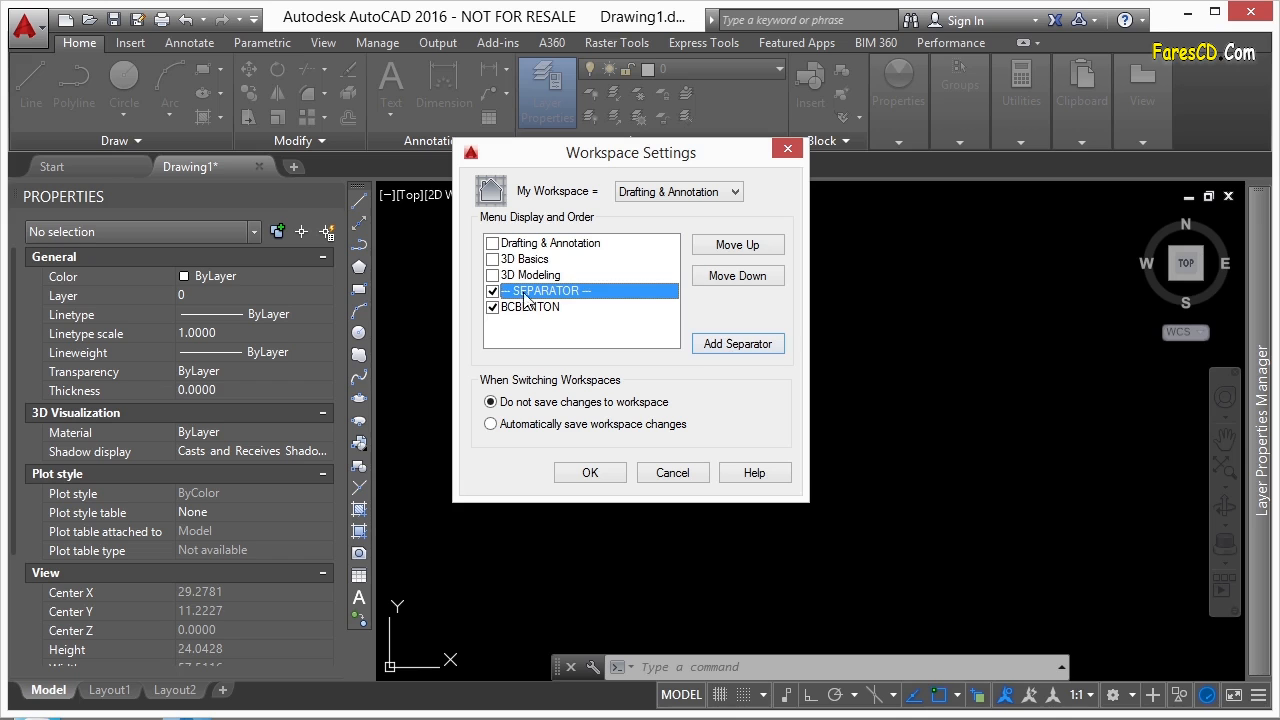
{"action": "left_click", "coordinate": [492, 275]}
{"action": "left_click", "coordinate": [492, 259]}
{"action": "left_click", "coordinate": [492, 243]}
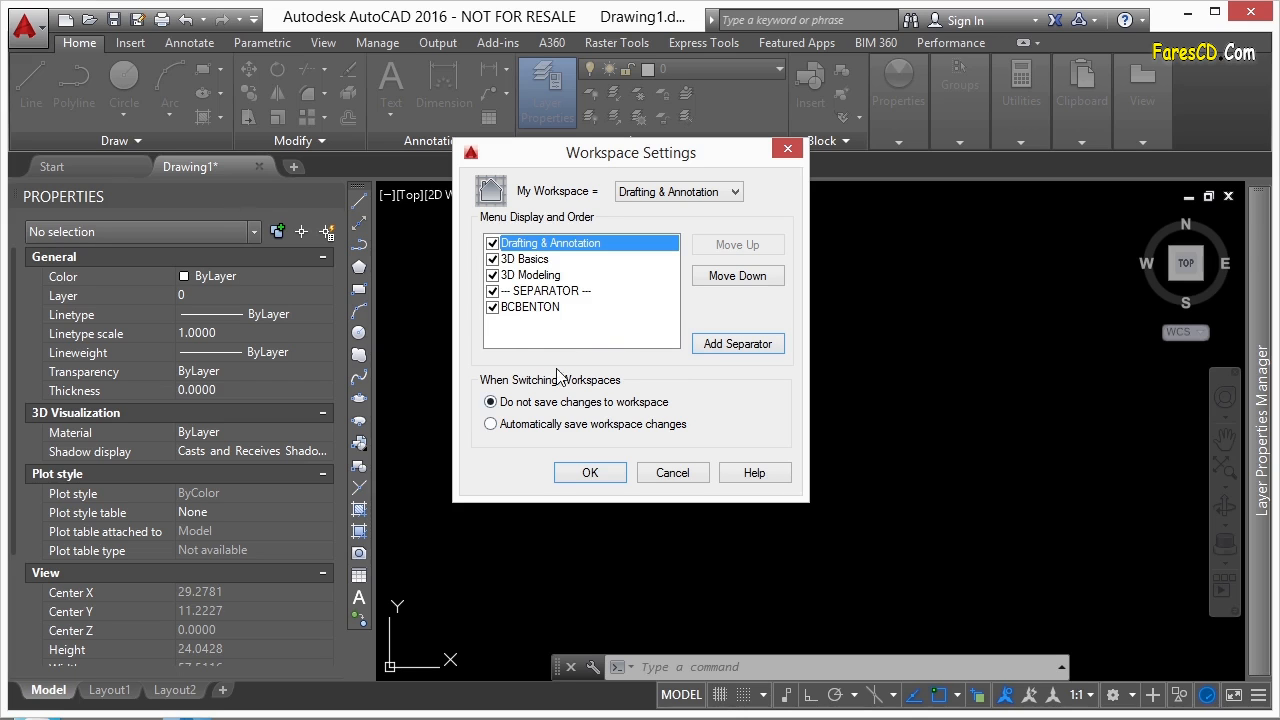
- Try automatic saving of workspace changes, set switching back to not saving changes, and accept the workspace settings
{"action": "left_click", "coordinate": [490, 424]}
{"action": "left_click", "coordinate": [492, 402]}
{"action": "left_click", "coordinate": [521, 427]}
{"action": "left_click", "coordinate": [527, 404]}
{"action": "left_click", "coordinate": [575, 472]}
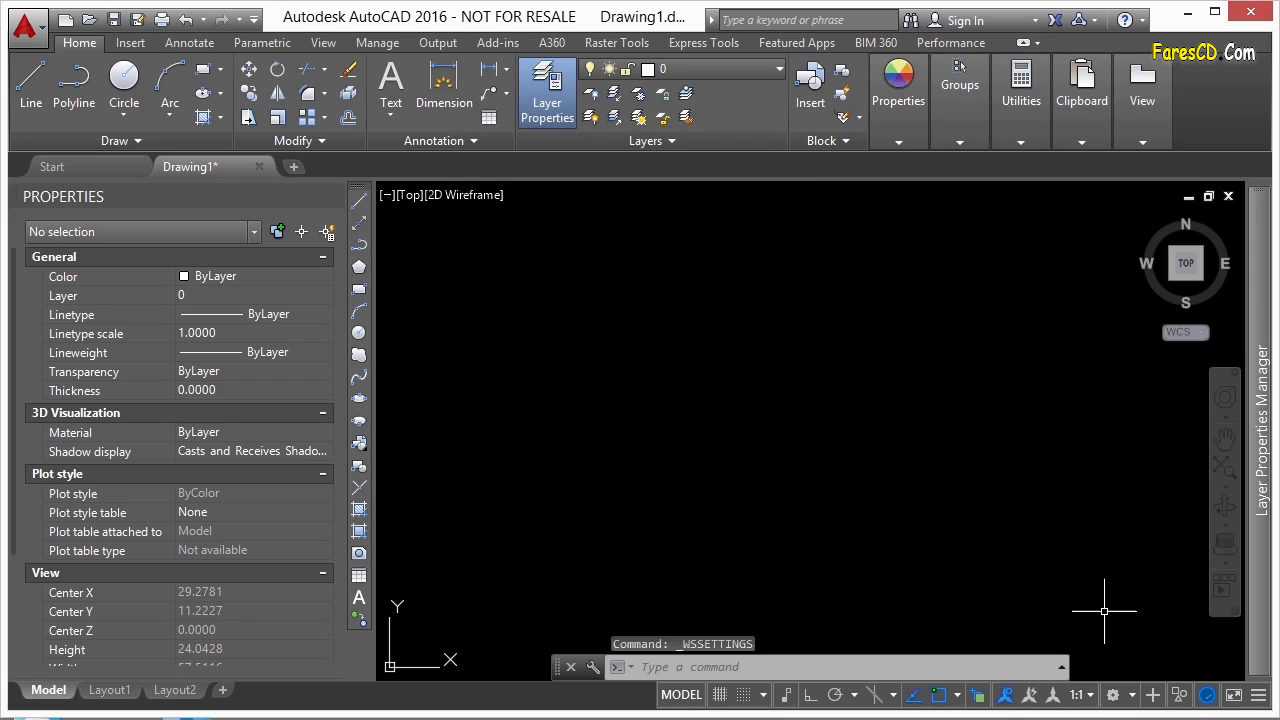
- Display the current workspace's label beside the workspace switching control
{"action": "left_click", "coordinate": [1128, 697]}
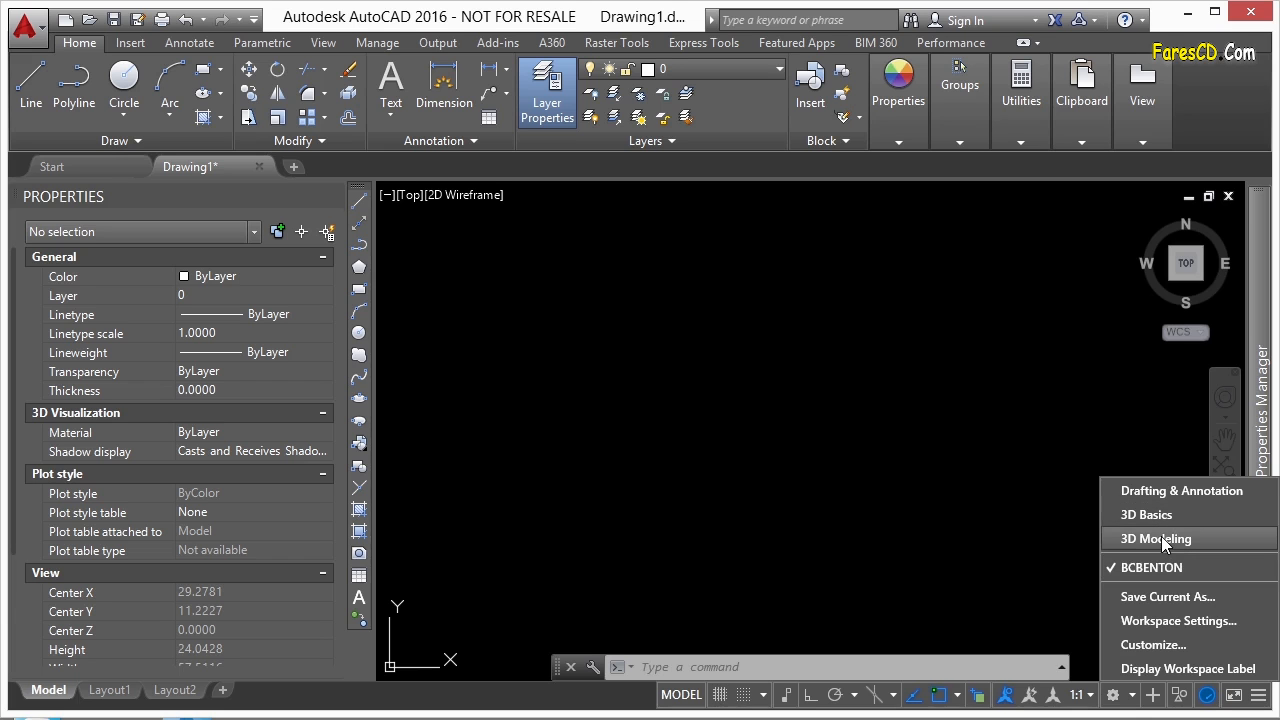
{"action": "left_click", "coordinate": [1195, 670]}
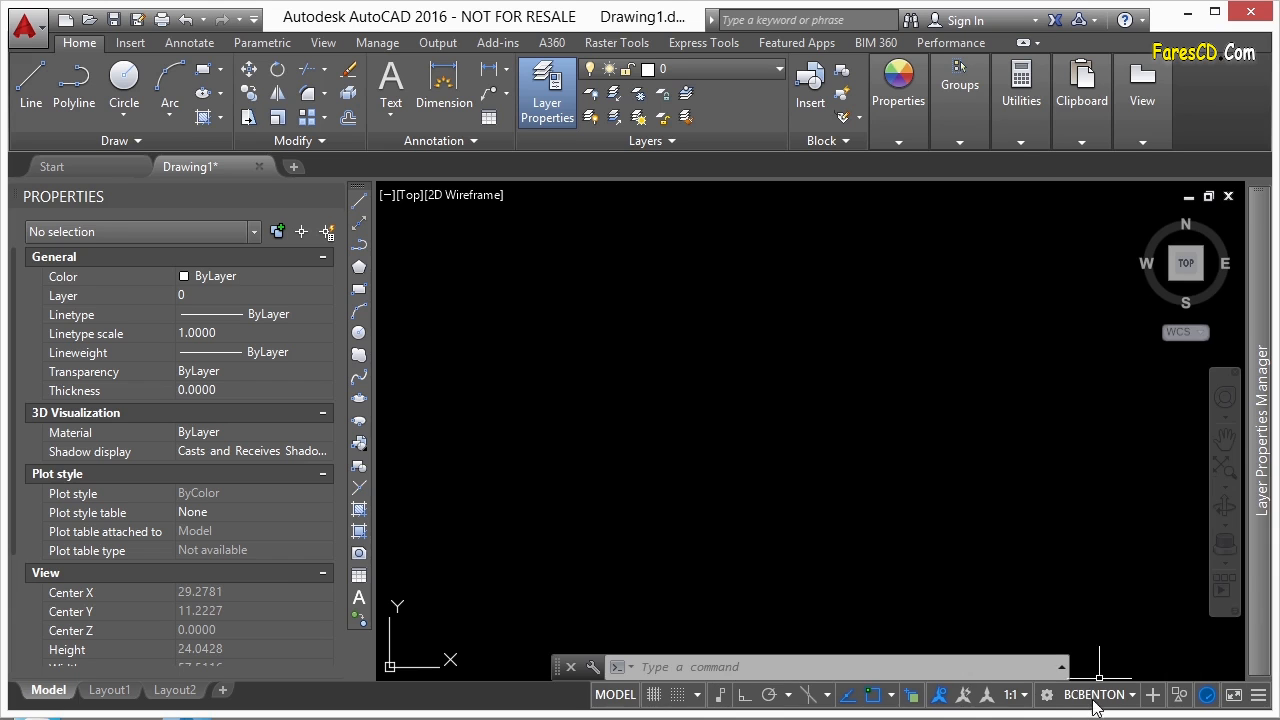